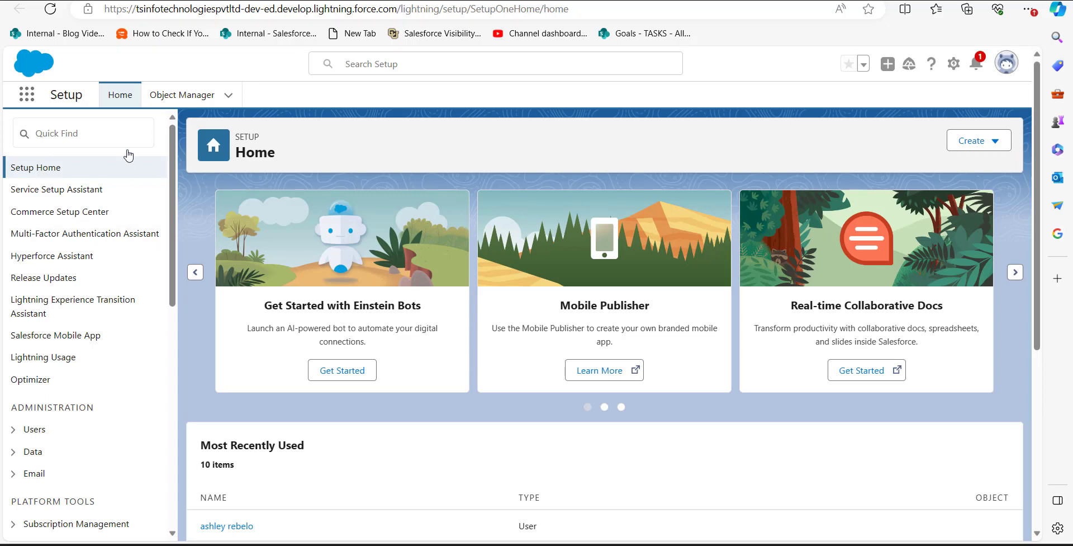
# - Find 'sharing settings' via Quick Find, open Sharing Settings, and browse its existing sharing rules
pyautogui.click(125, 127)
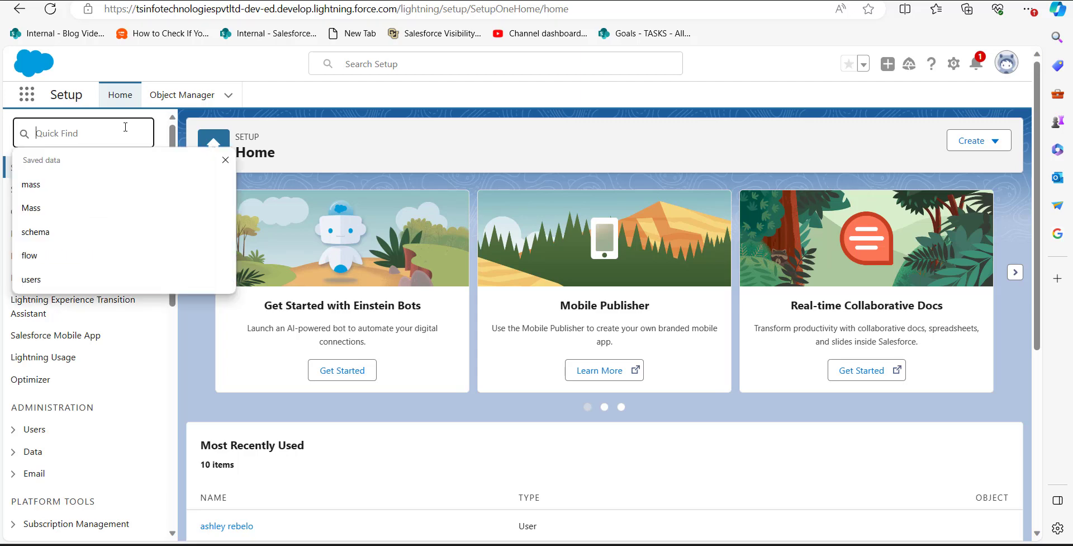
pyautogui.write('sharing settings')
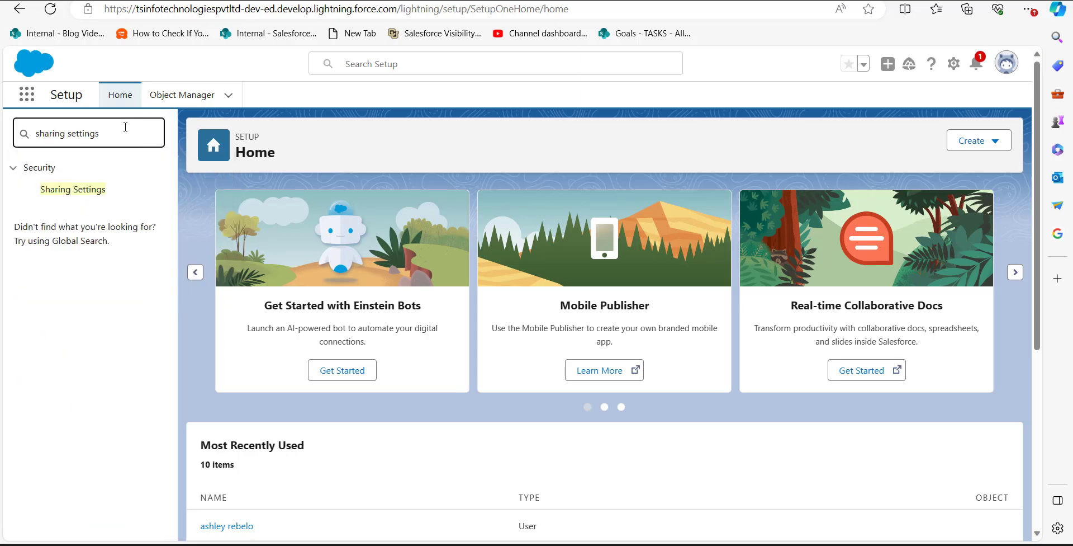
pyautogui.click(48, 192)
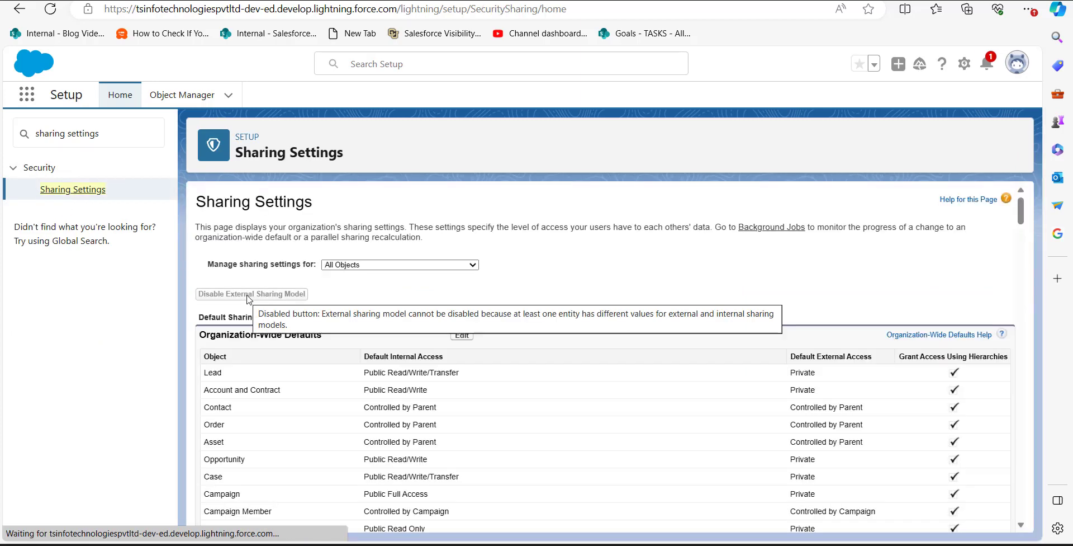
pyautogui.scroll(-1, 455, 350)
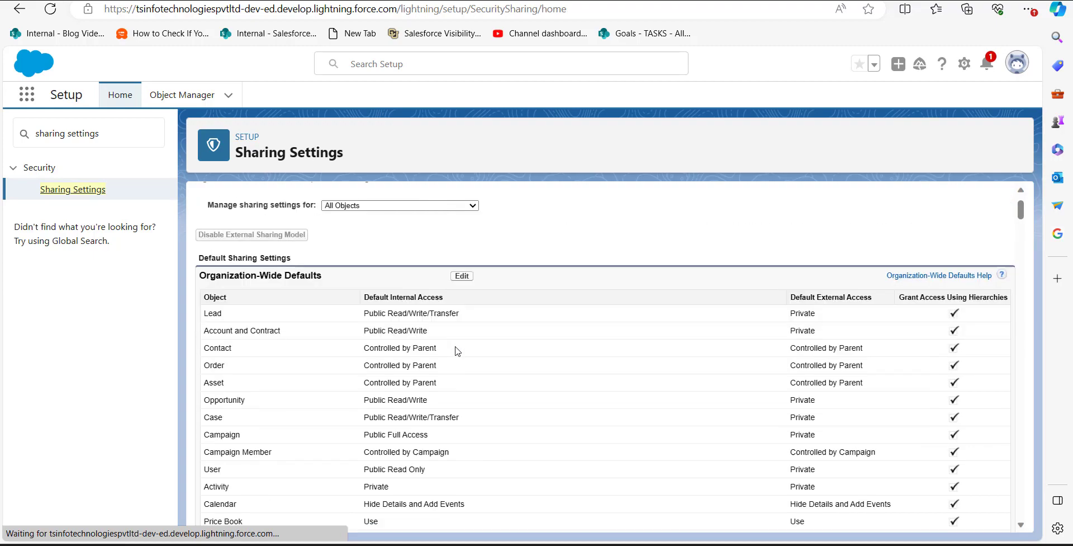
pyautogui.scroll(-20, 456, 350)
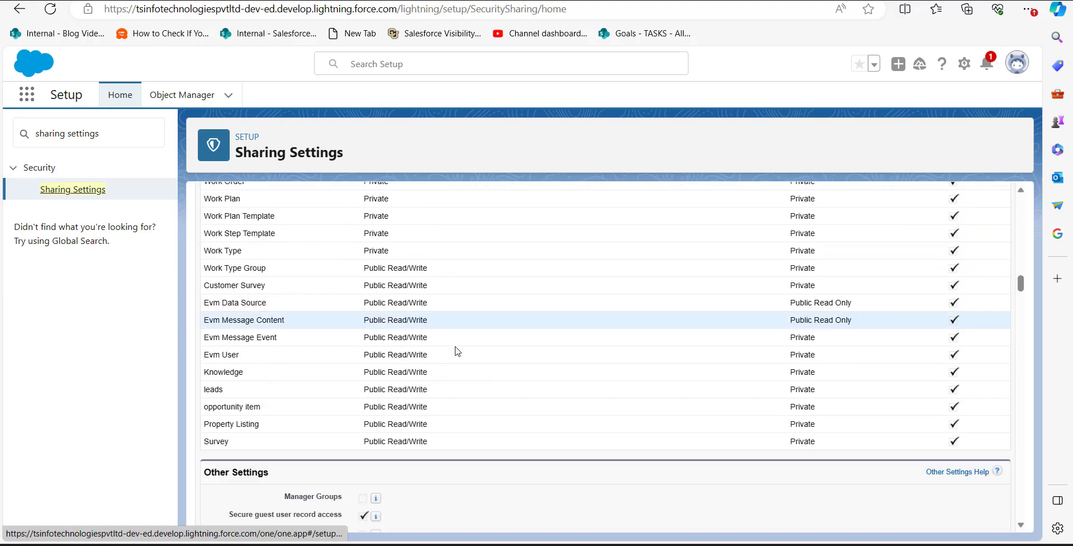
pyautogui.scroll(-7, 458, 351)
pyautogui.scroll(3, 457, 351)
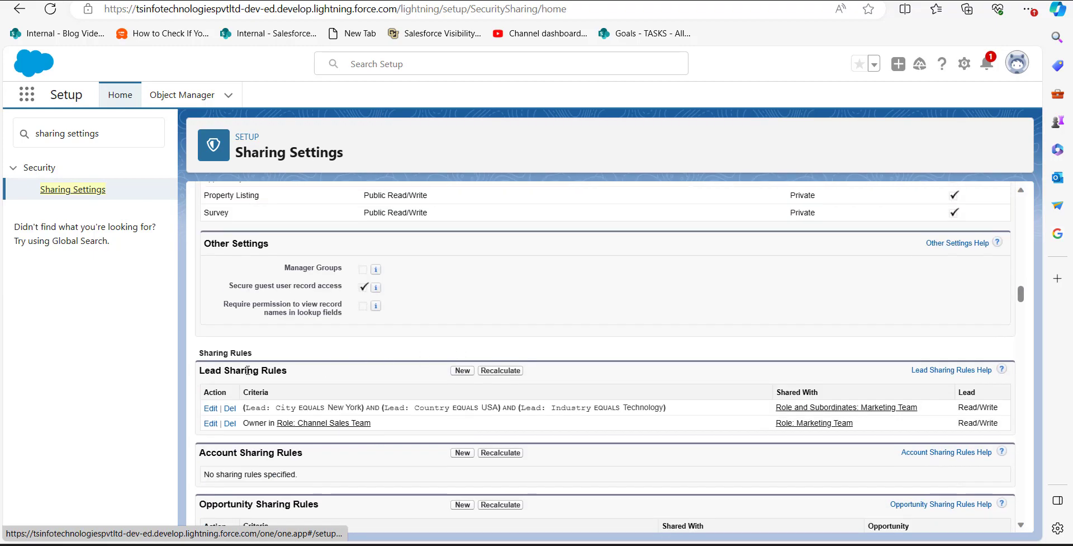
pyautogui.scroll(-4, 425, 385)
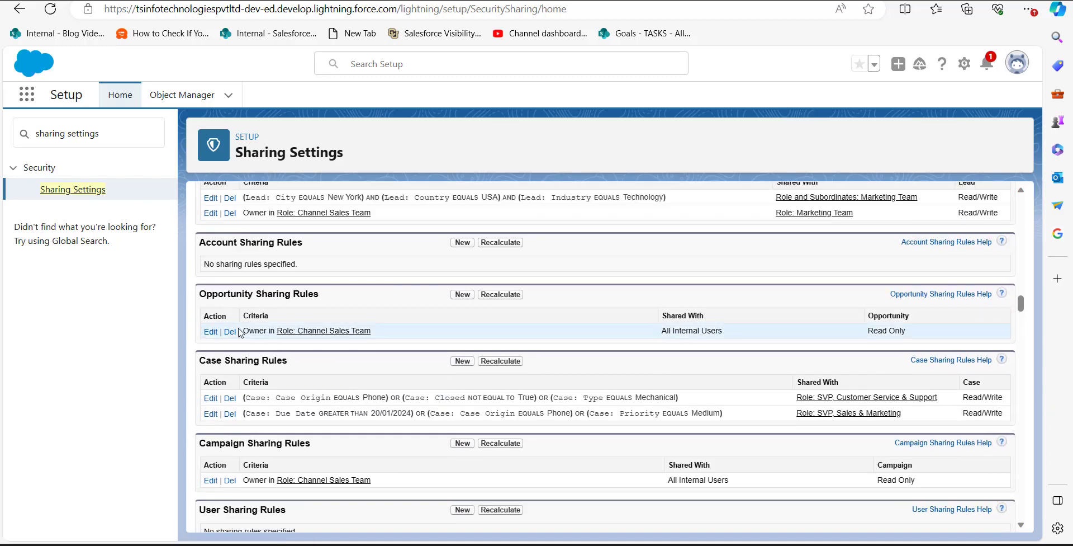
pyautogui.scroll(1, 240, 333)
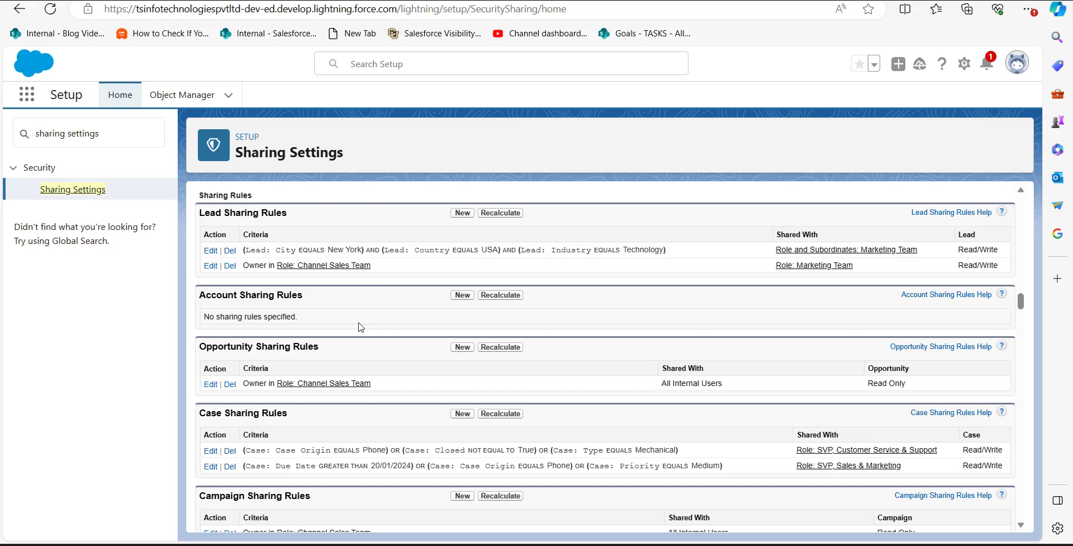
# - Create a new Account sharing rule labelled 'Account transfer rule', auto-fill its name, and base it on criteria
pyautogui.click(459, 296)
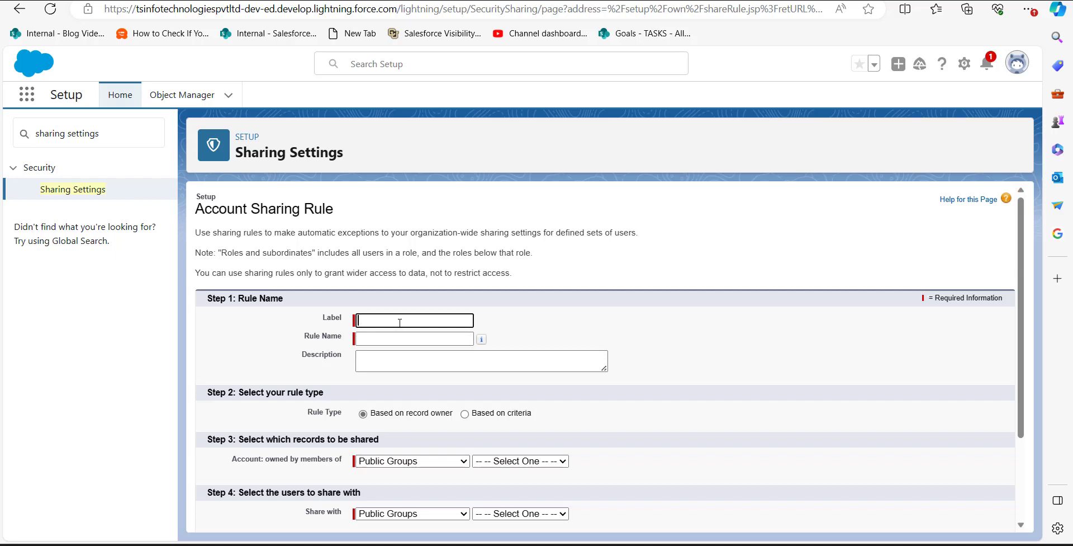
pyautogui.write('Account transfer rule')
pyautogui.click(461, 337)
pyautogui.click(461, 337)
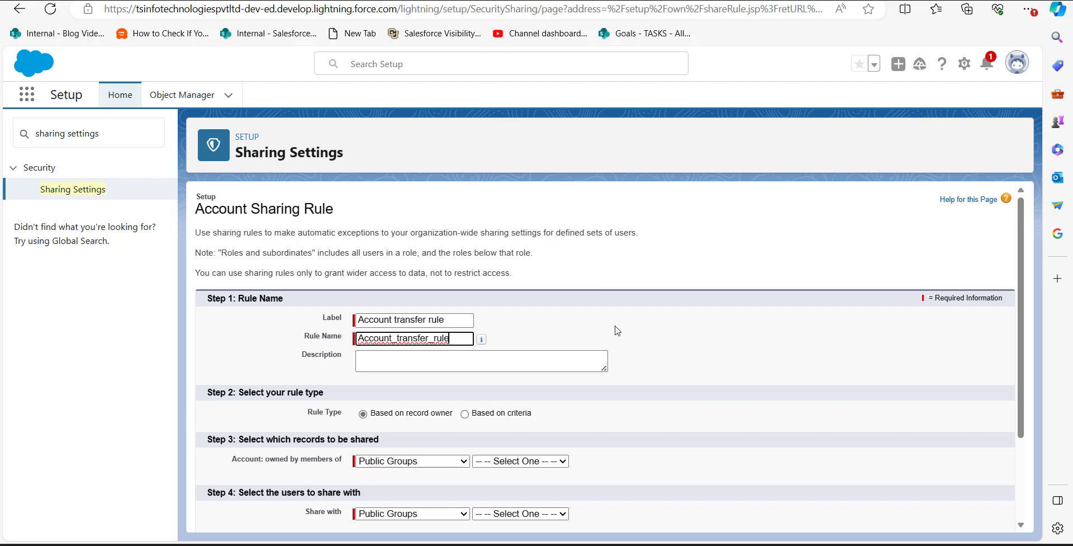
pyautogui.scroll(-1, 617, 330)
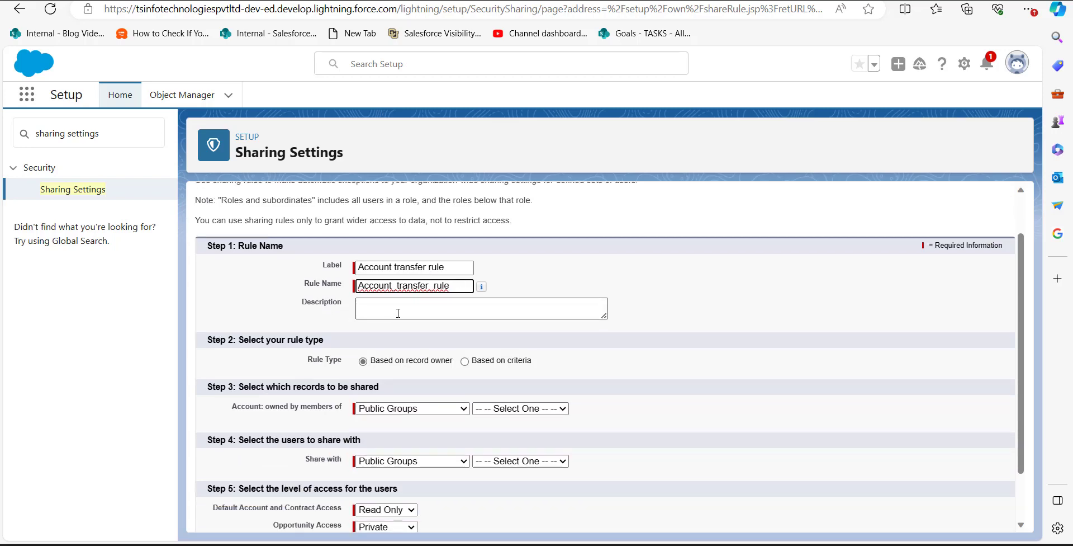
pyautogui.scroll(-1, 398, 308)
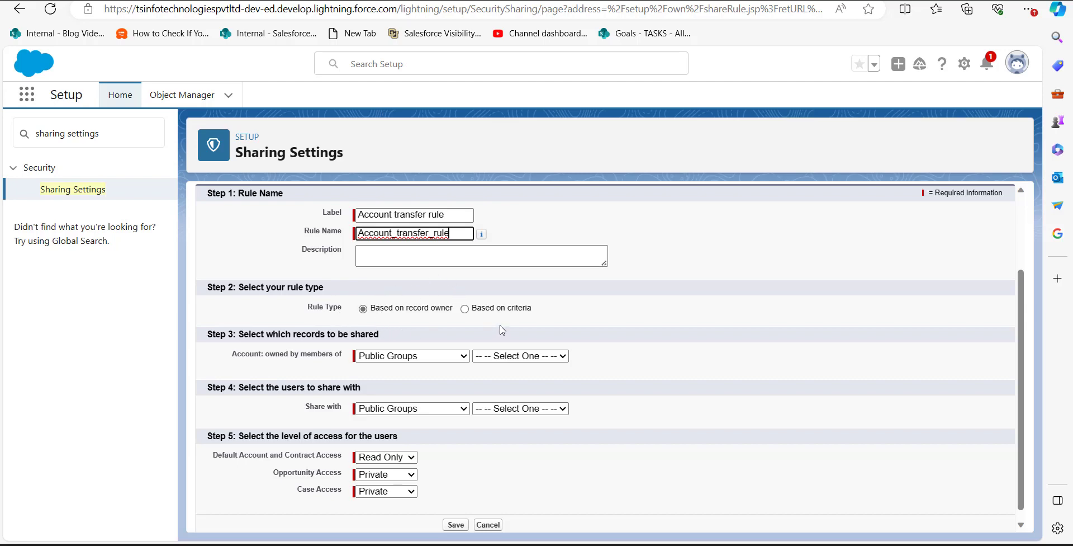
pyautogui.click(465, 309)
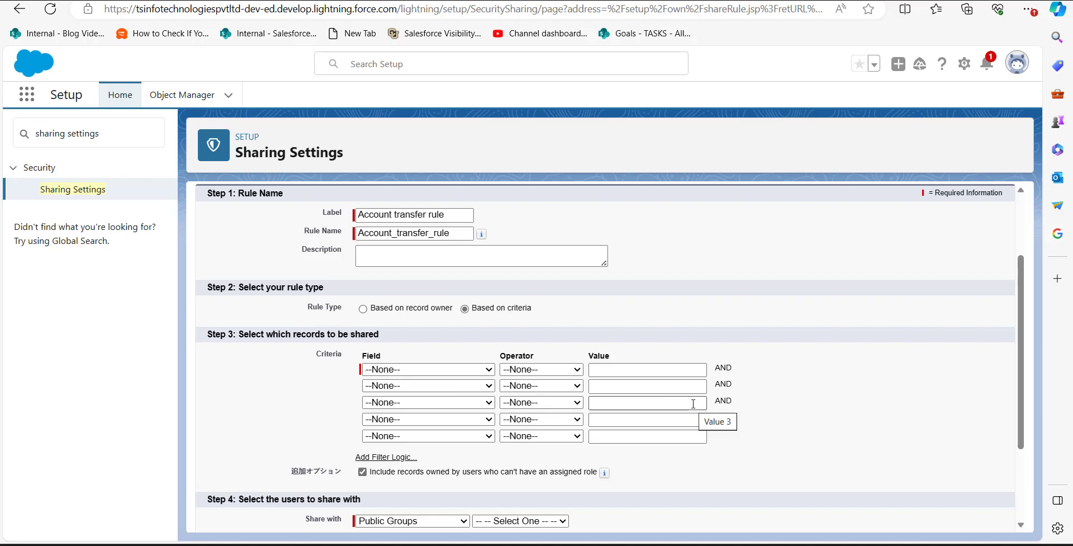
# - Set the three criteria fields to Billing City, Ownership and Active
pyautogui.click(486, 370)
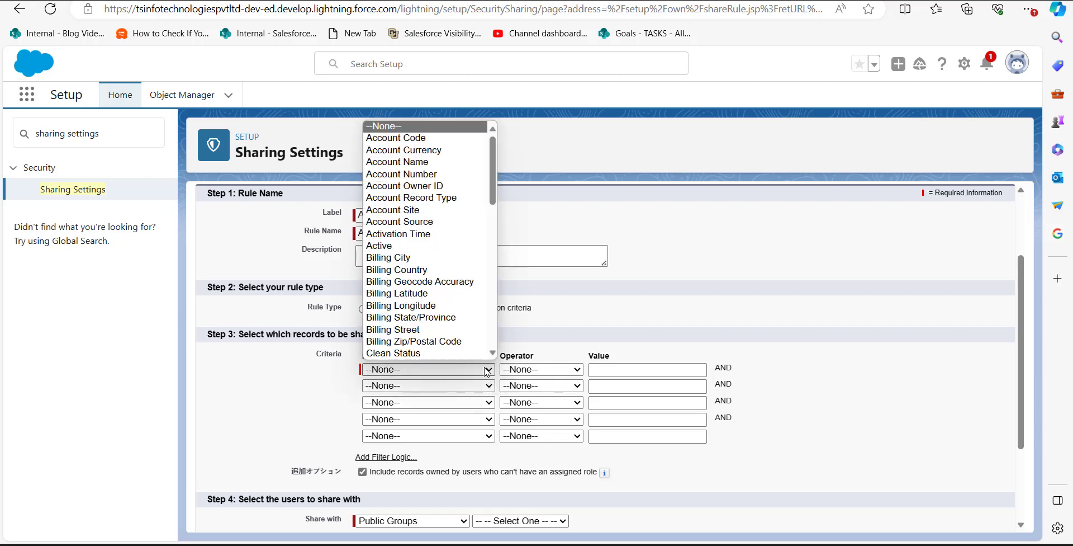
pyautogui.click(425, 259)
pyautogui.click(438, 385)
pyautogui.click(420, 407)
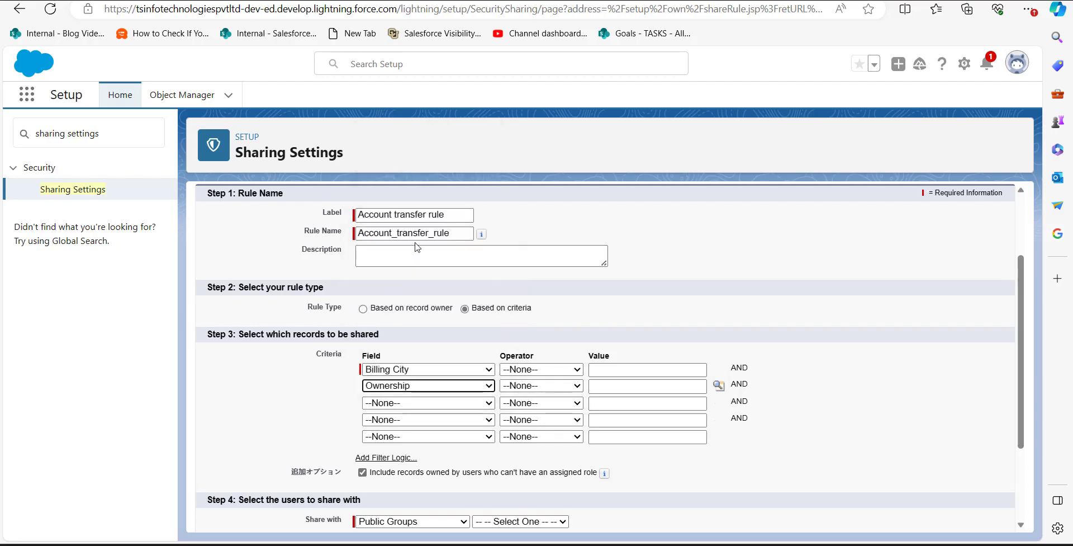
pyautogui.click(421, 410)
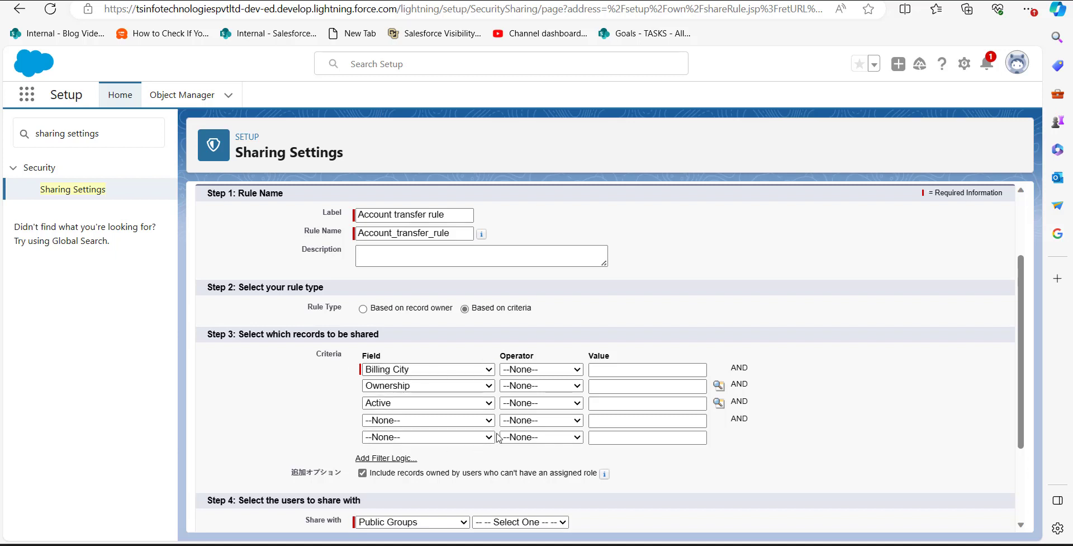
# - Make Billing City equal New York and Ownership equal Public
pyautogui.click(530, 370)
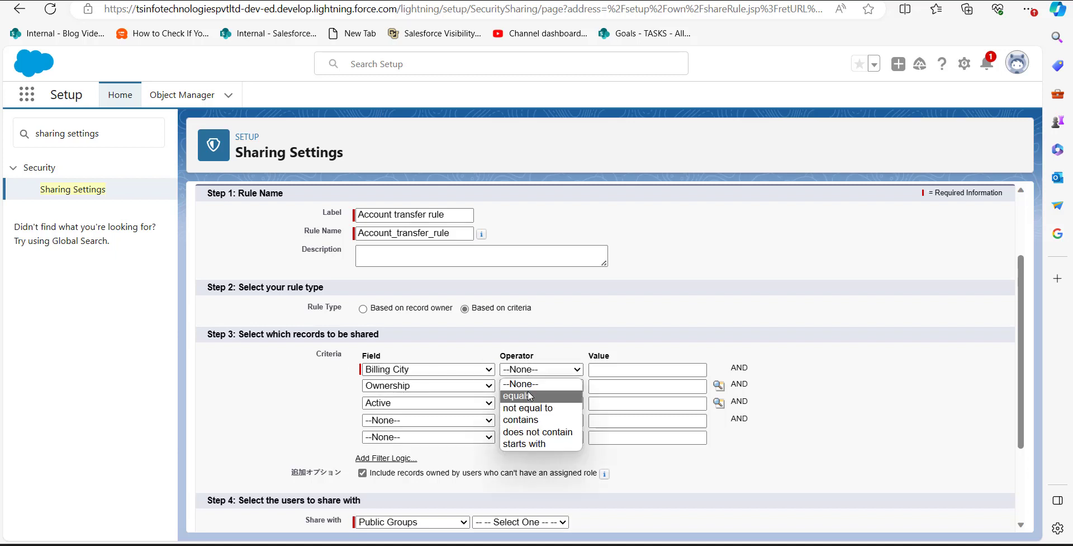
pyautogui.click(530, 396)
pyautogui.click(658, 370)
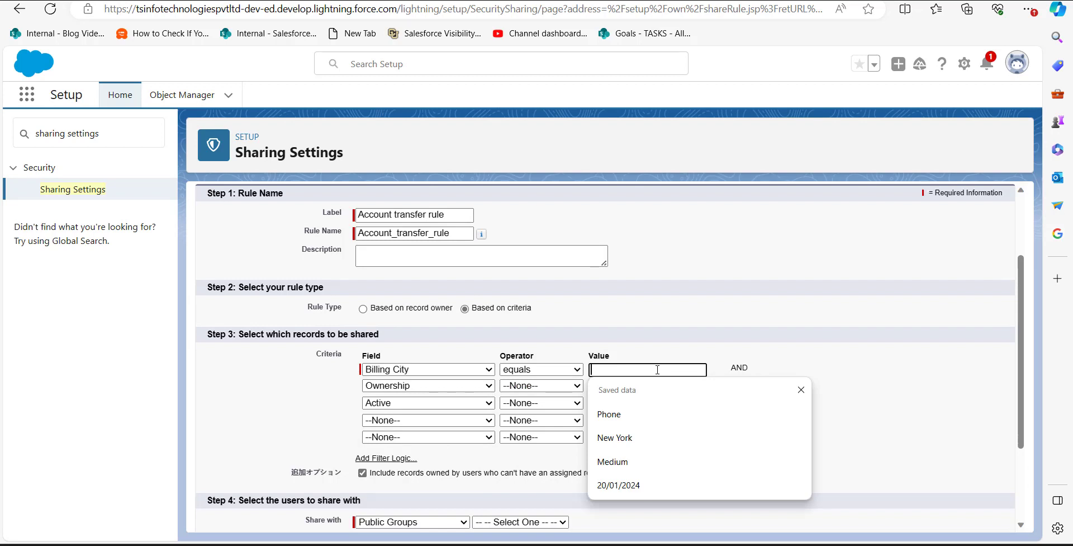
pyautogui.click(614, 437)
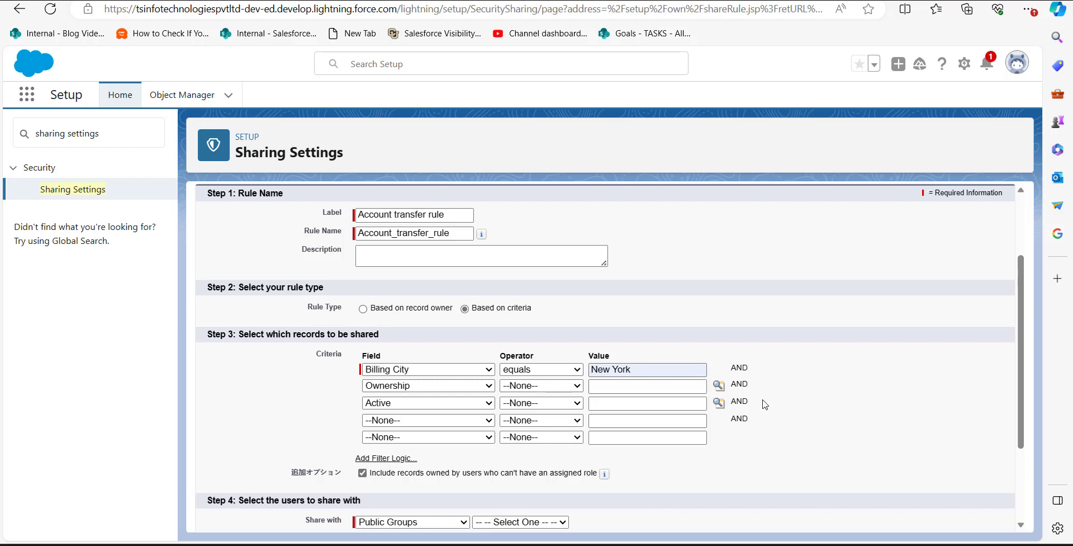
pyautogui.click(539, 386)
pyautogui.click(517, 412)
pyautogui.click(671, 386)
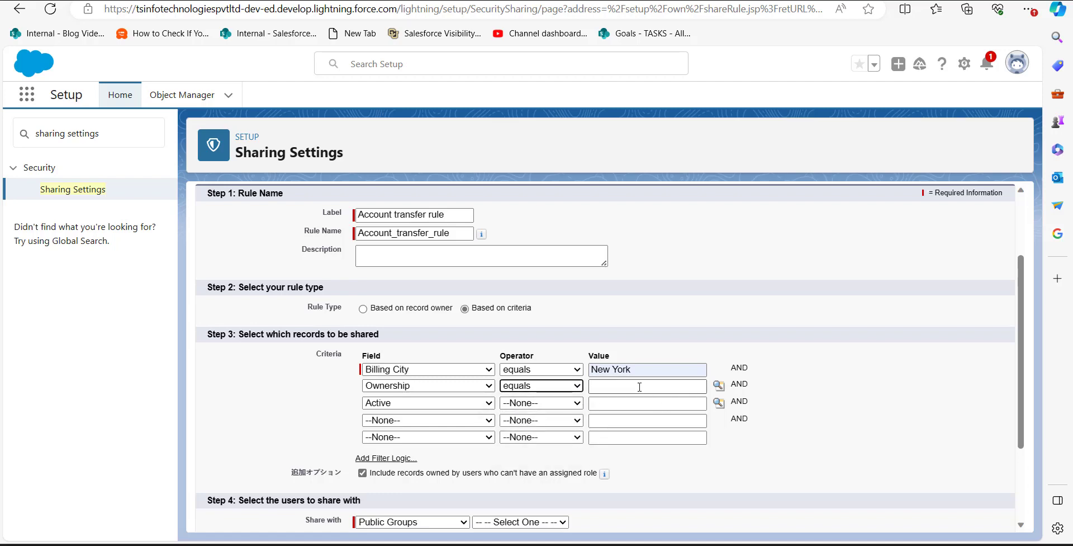
pyautogui.click(720, 386)
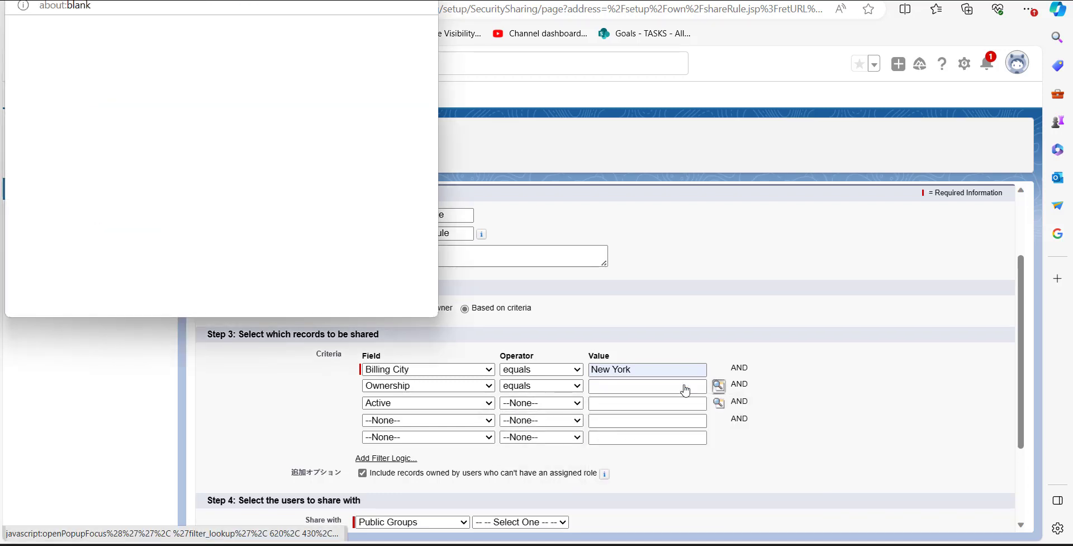
pyautogui.click(45, 279)
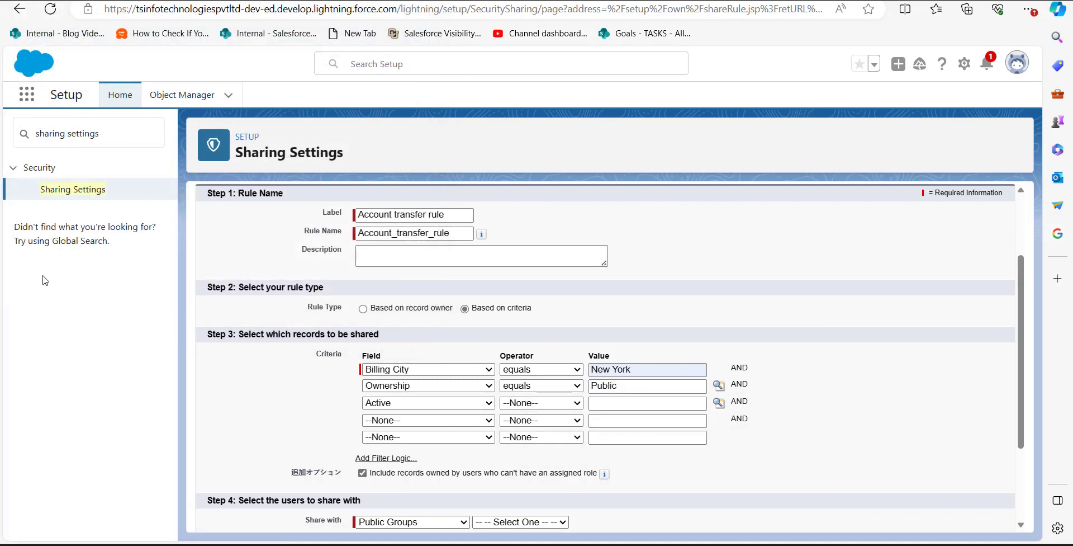
# - Set the Active criterion's operator to equals, leaving its value empty
pyautogui.click(552, 406)
pyautogui.click(536, 426)
pyautogui.click(637, 403)
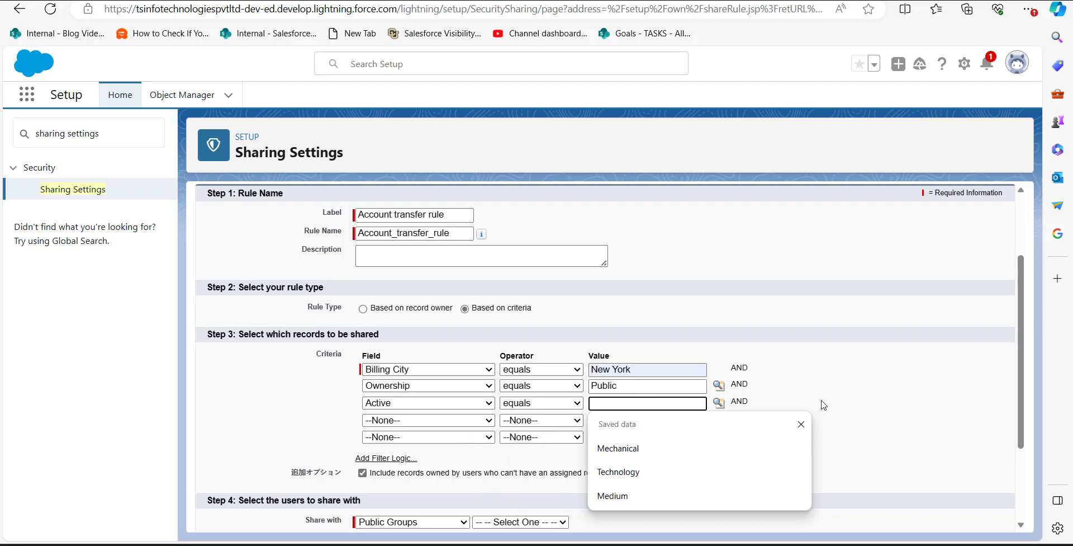
pyautogui.scroll(-1, 861, 411)
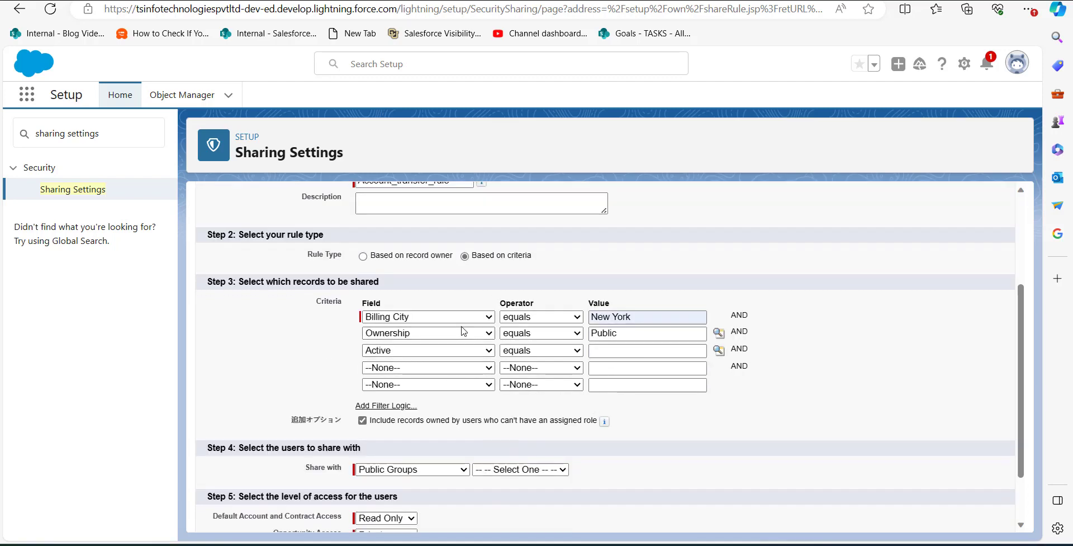
pyautogui.scroll(2, 463, 330)
pyautogui.scroll(-1, 464, 331)
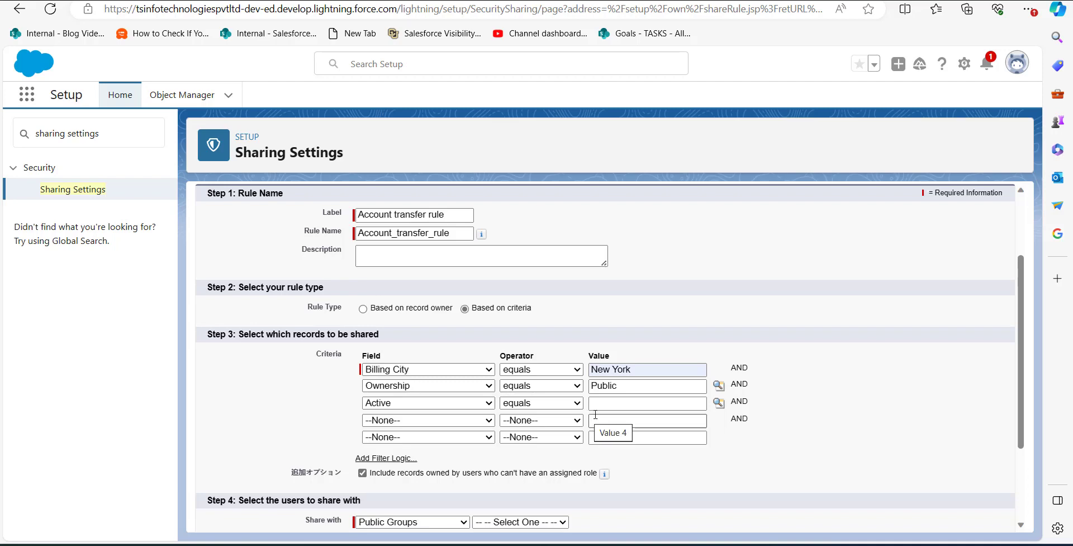
pyautogui.scroll(-2, 596, 414)
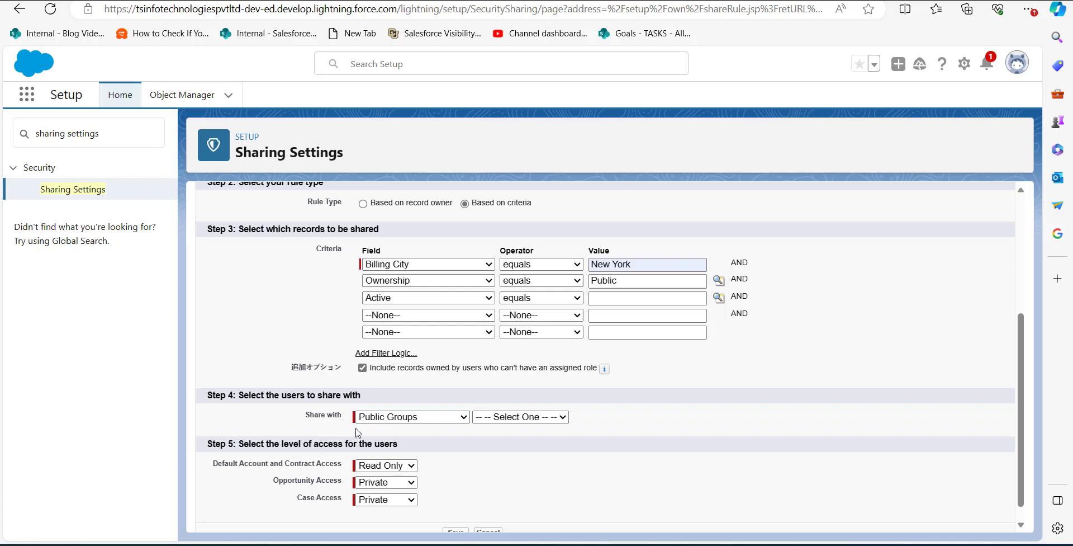
# - Share the rule with the Public Group All Internal Users
pyautogui.click(412, 417)
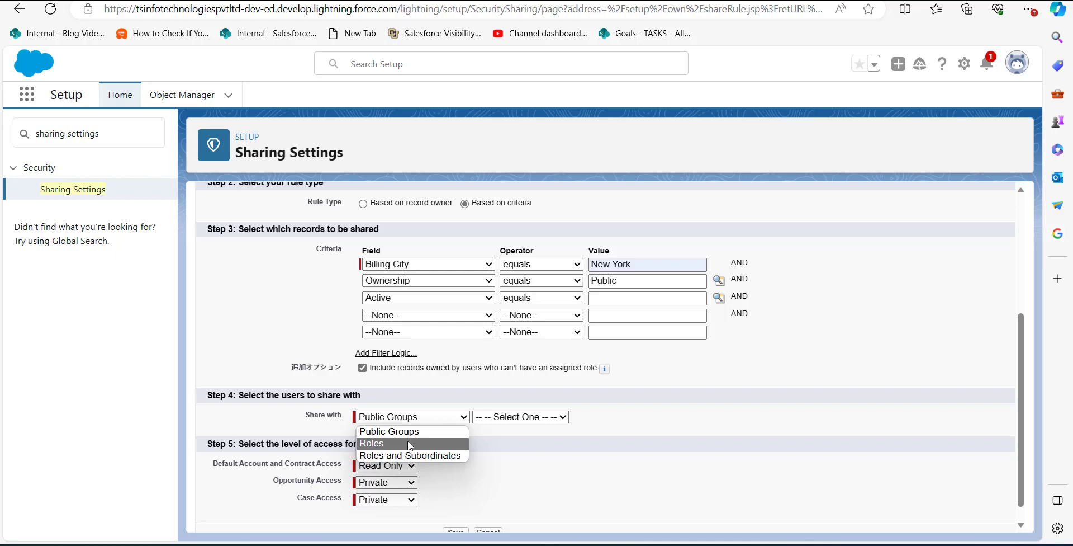
pyautogui.press('Up')
pyautogui.press('Return')
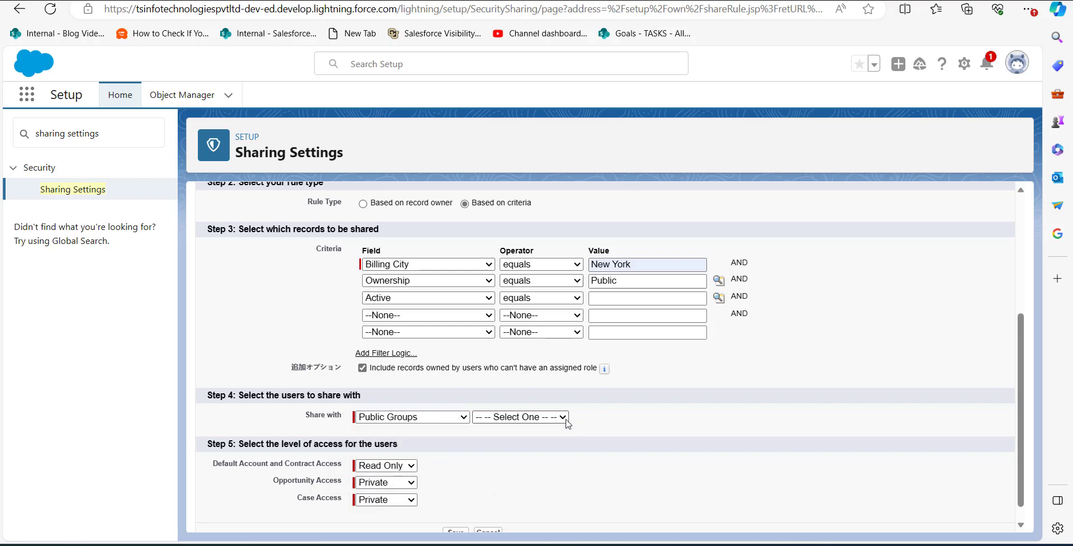
pyautogui.click(562, 418)
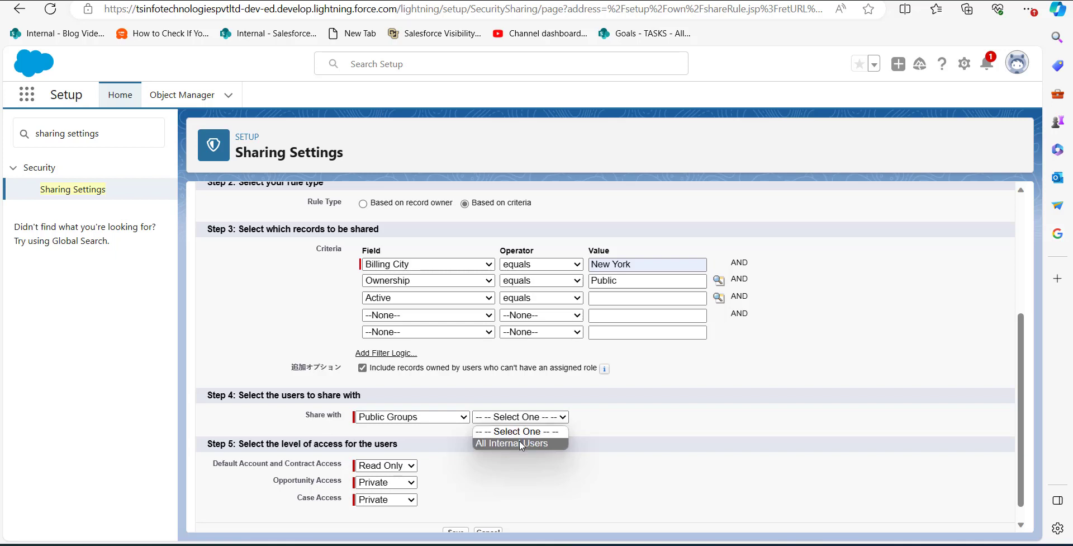
pyautogui.click(519, 443)
pyautogui.scroll(-1, 390, 471)
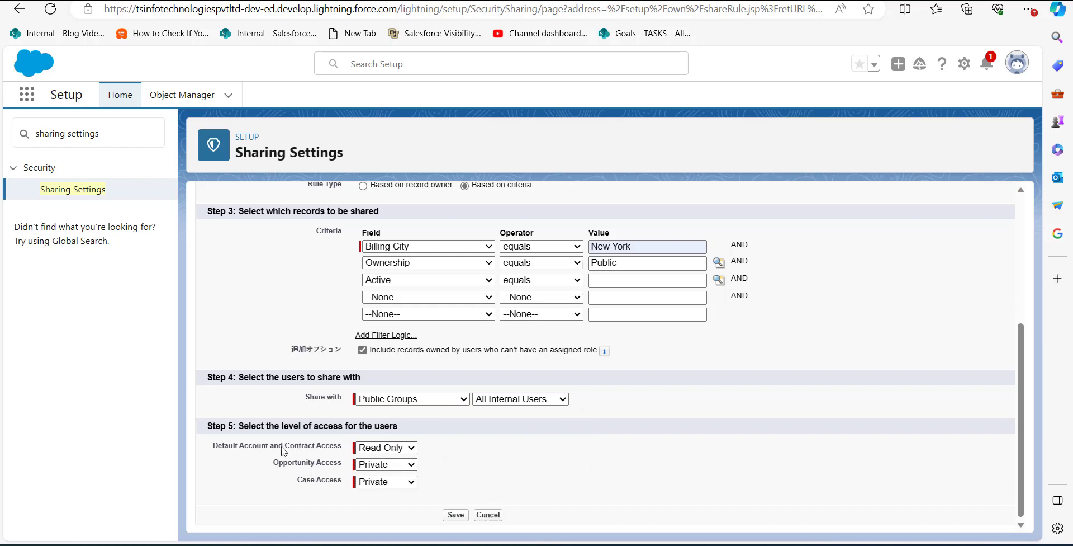
# - Set Opportunity Access and Case Access to Read Only
pyautogui.click(391, 481)
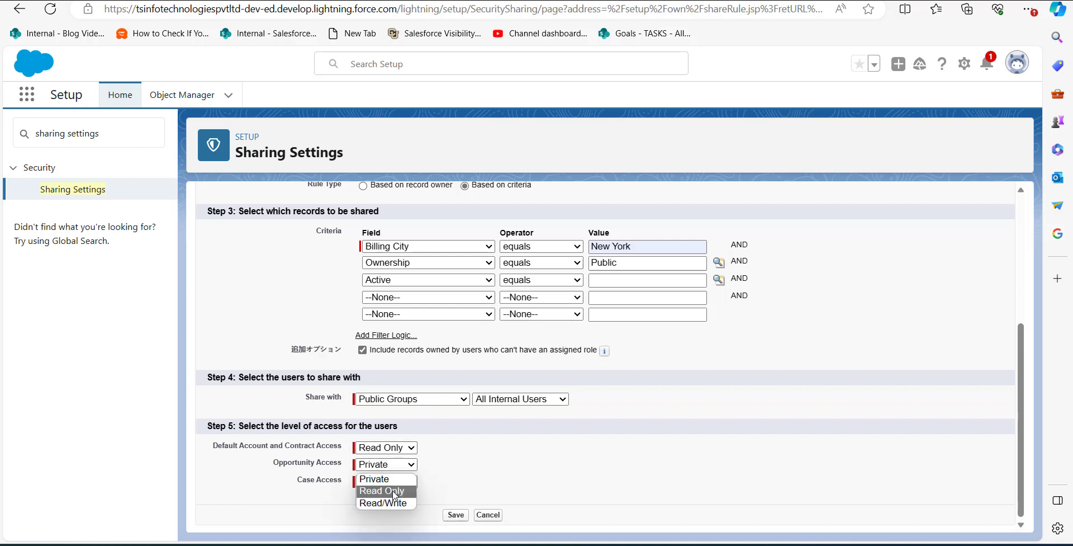
pyautogui.click(393, 491)
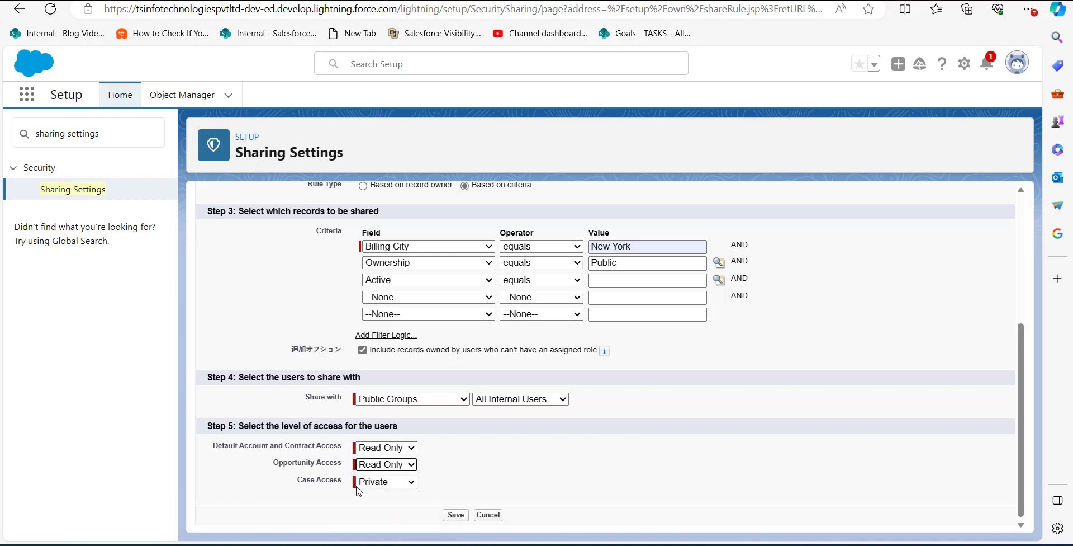
pyautogui.click(395, 483)
pyautogui.click(378, 510)
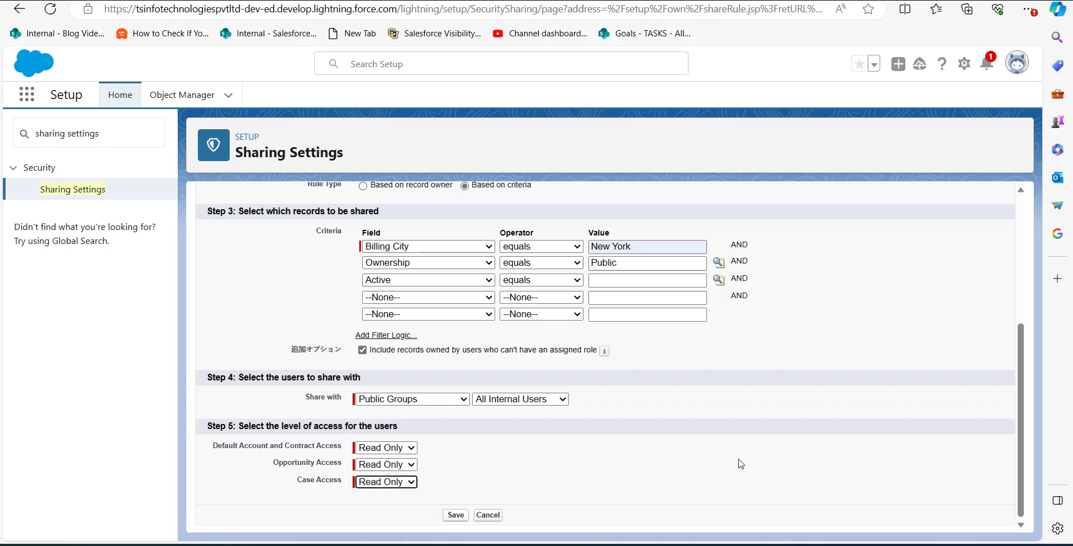
# - Save the Account sharing rule, confirming the sharing recalculation prompt
pyautogui.click(455, 515)
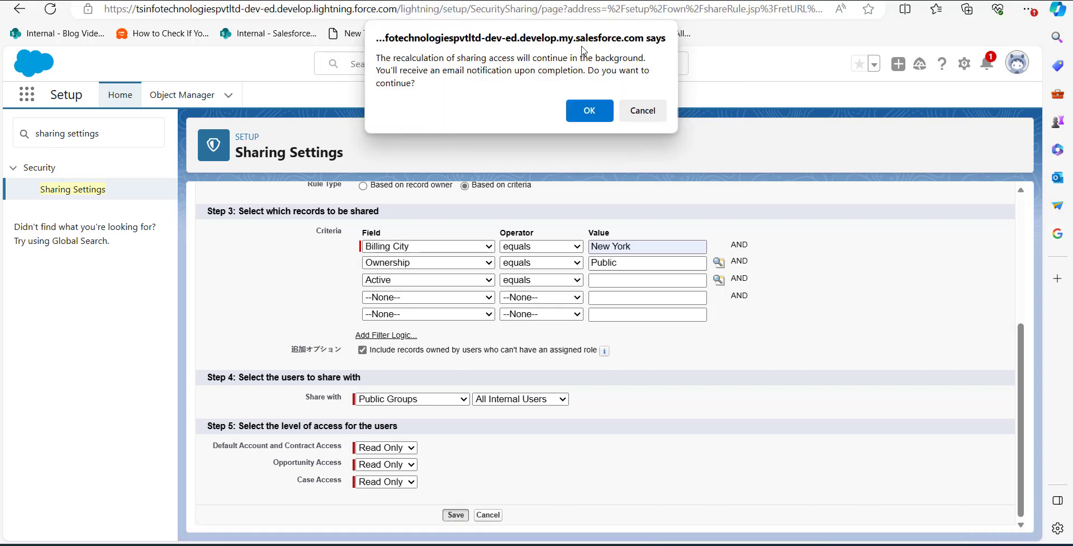
pyautogui.click(589, 112)
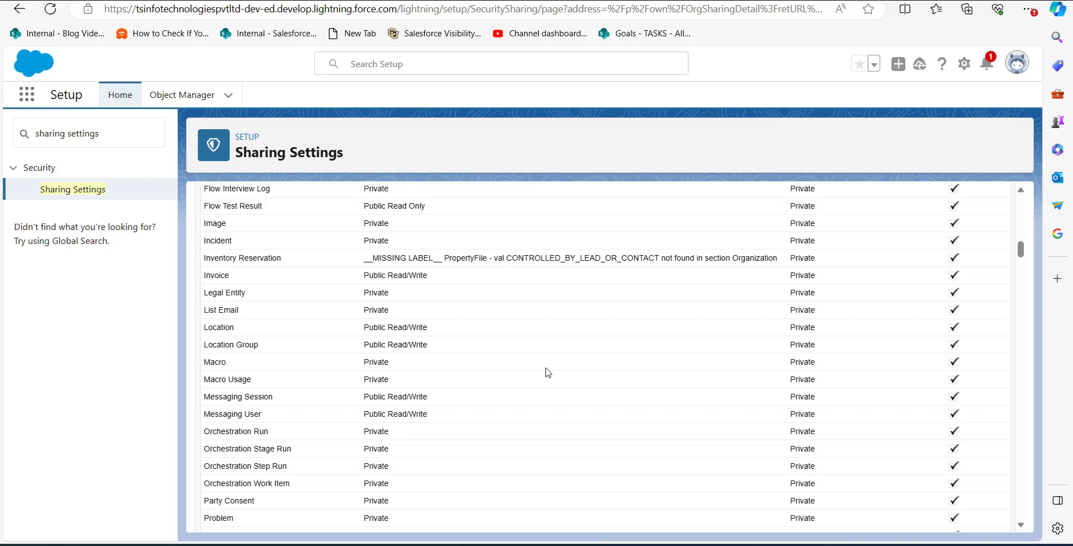
pyautogui.scroll(-15, 548, 372)
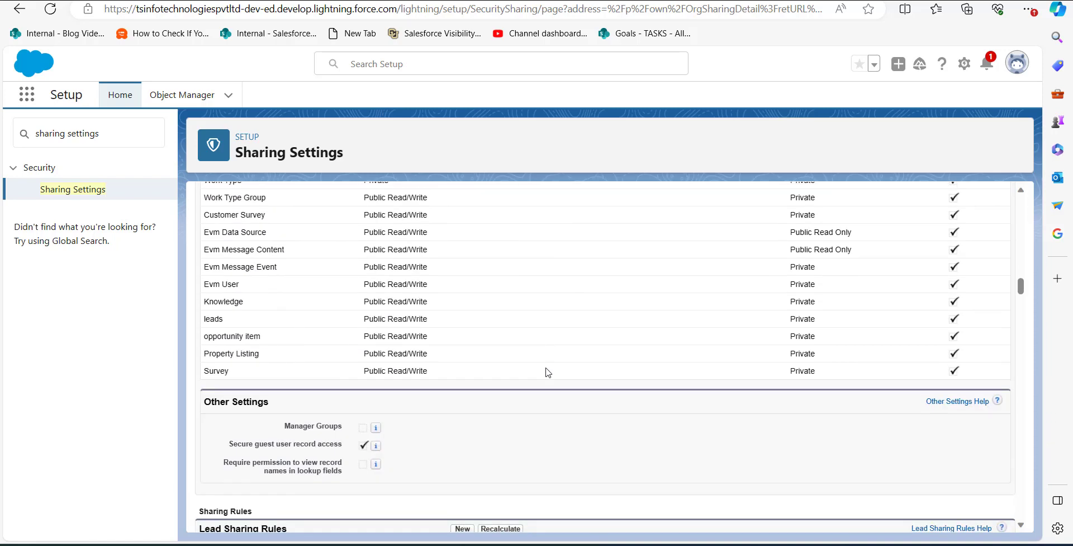
pyautogui.scroll(-5, 548, 372)
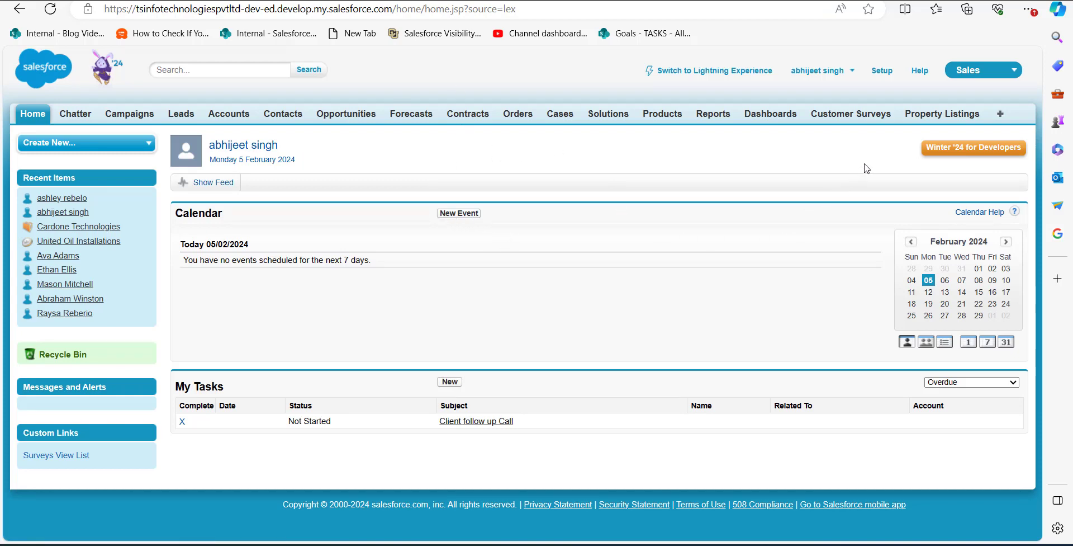
# - From Classic Setup, find Sharing Settings and start a new Opportunity sharing rule
pyautogui.click(883, 71)
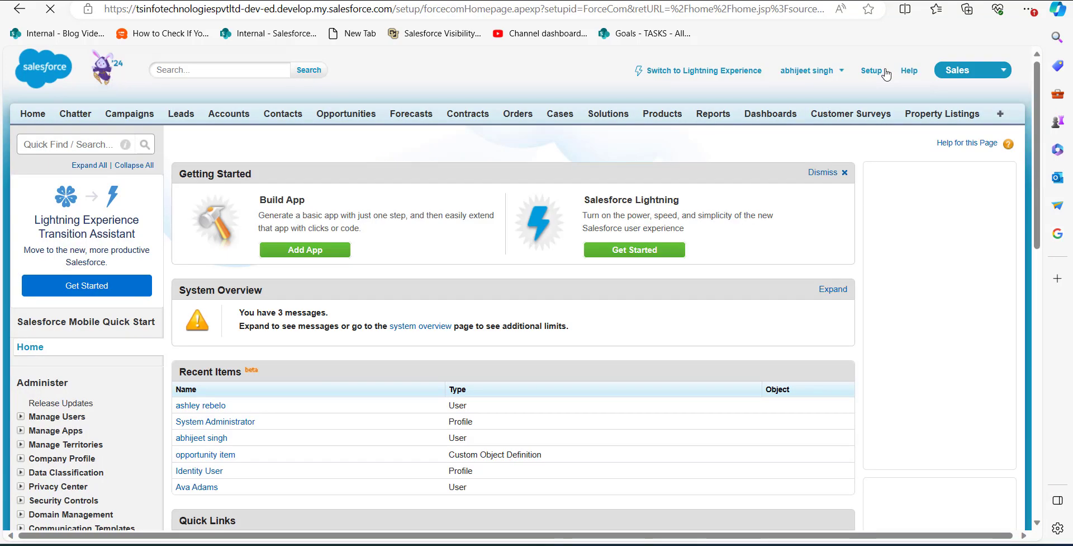
pyautogui.click(42, 145)
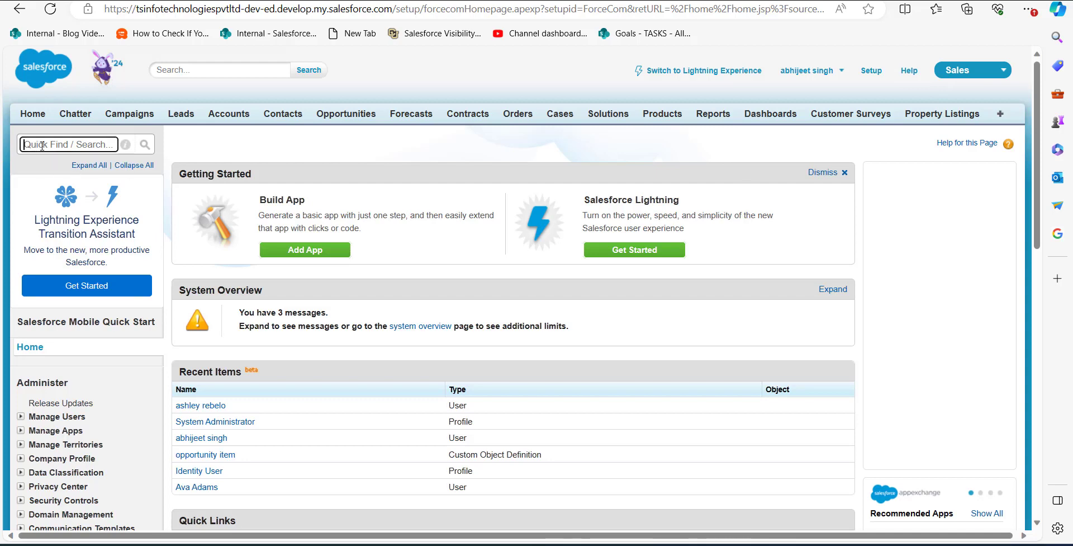
pyautogui.write('sharing settings')
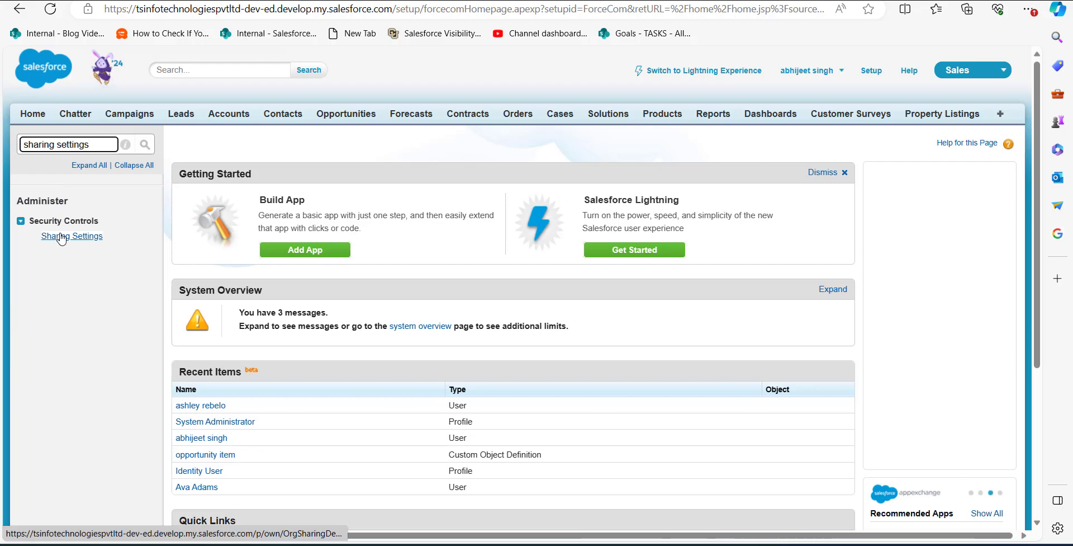
pyautogui.click(61, 237)
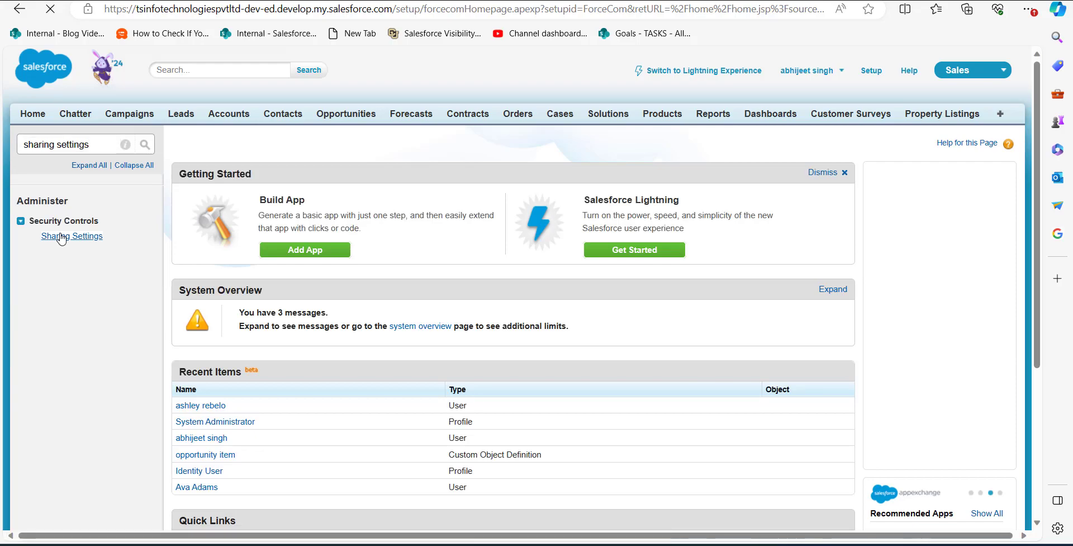
pyautogui.scroll(-20, 470, 344)
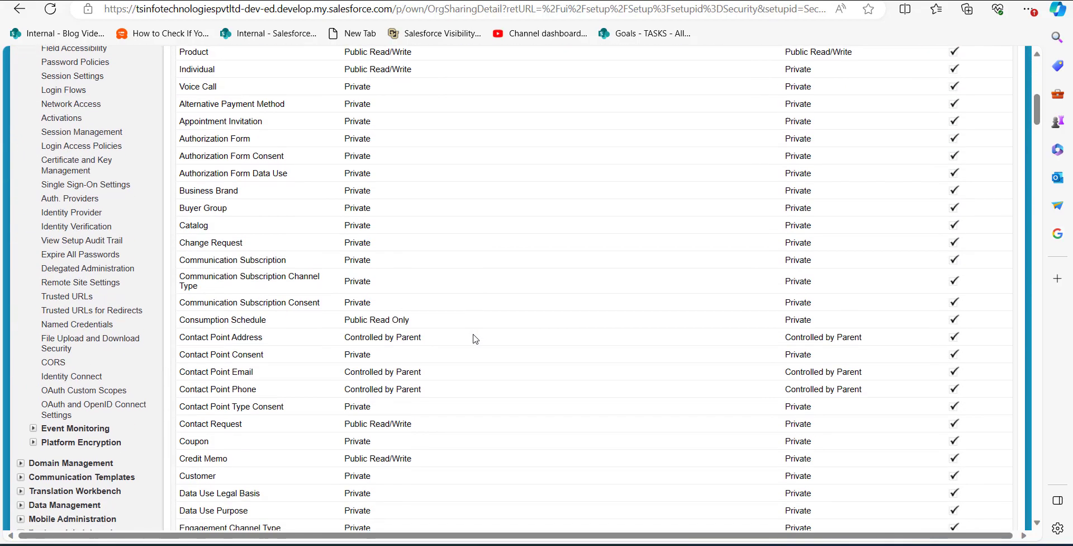
pyautogui.scroll(-10, 476, 338)
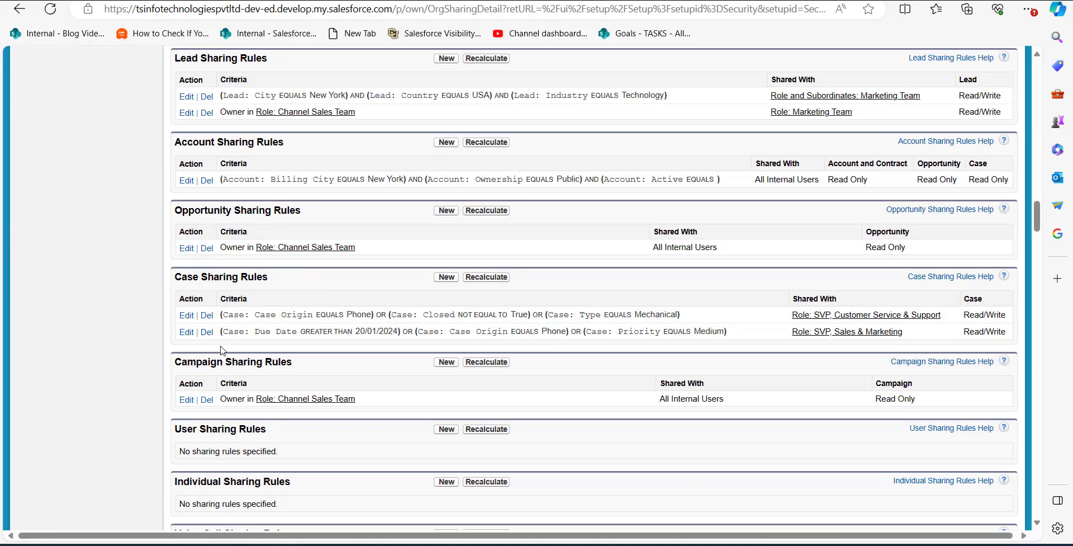
pyautogui.scroll(3, 260, 350)
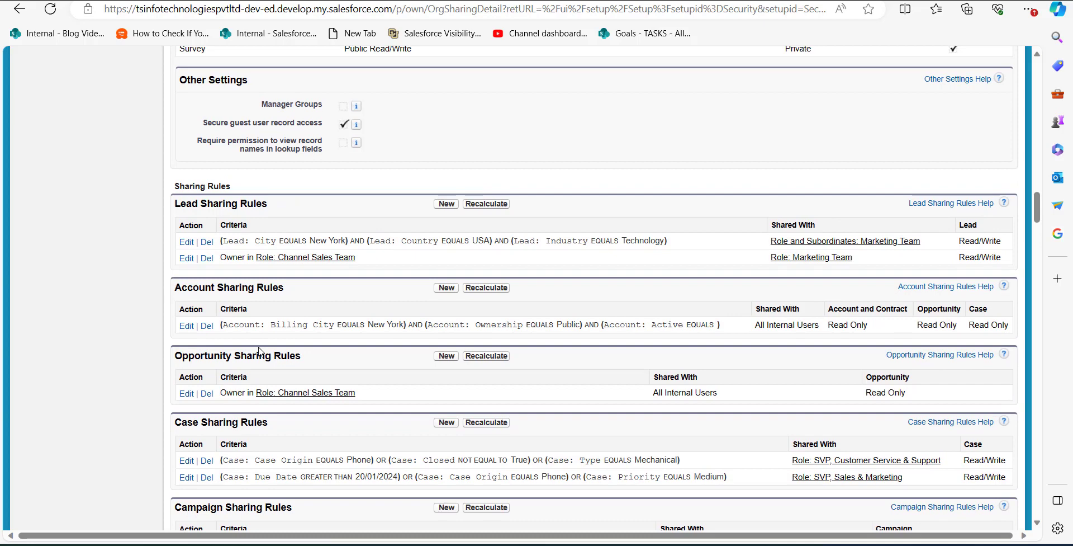
pyautogui.scroll(-1, 261, 350)
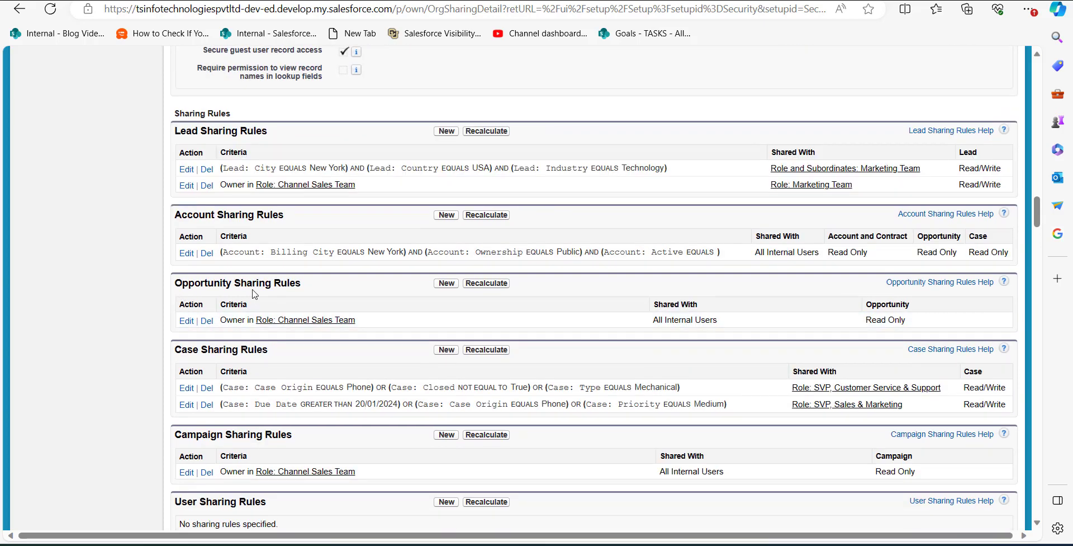
pyautogui.click(447, 283)
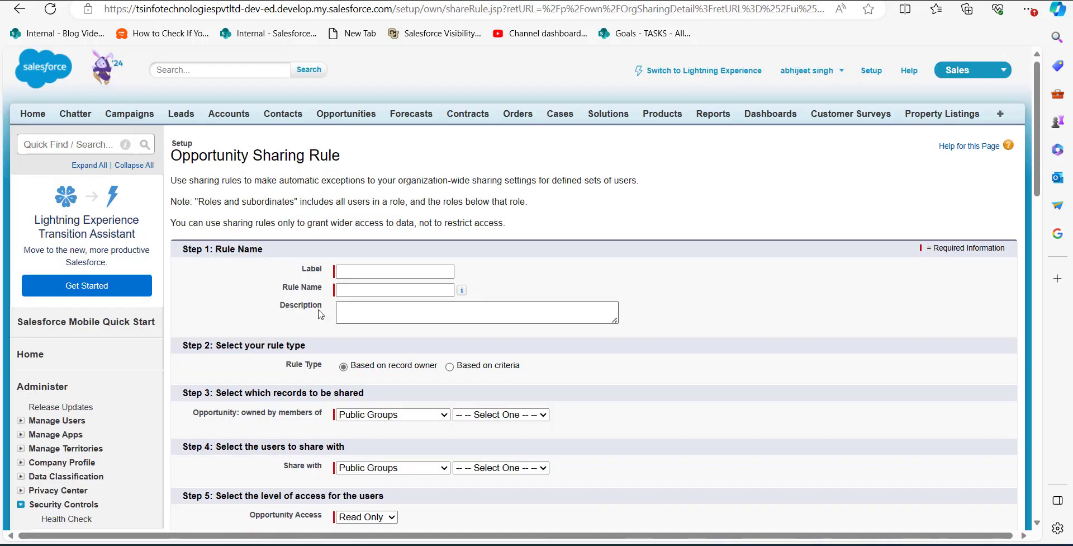
# - Label the Opportunity rule 'Opportunities Sharing Access', generating the name Opportunities_Sharing_Access
pyautogui.click(436, 272)
pyautogui.click(476, 272)
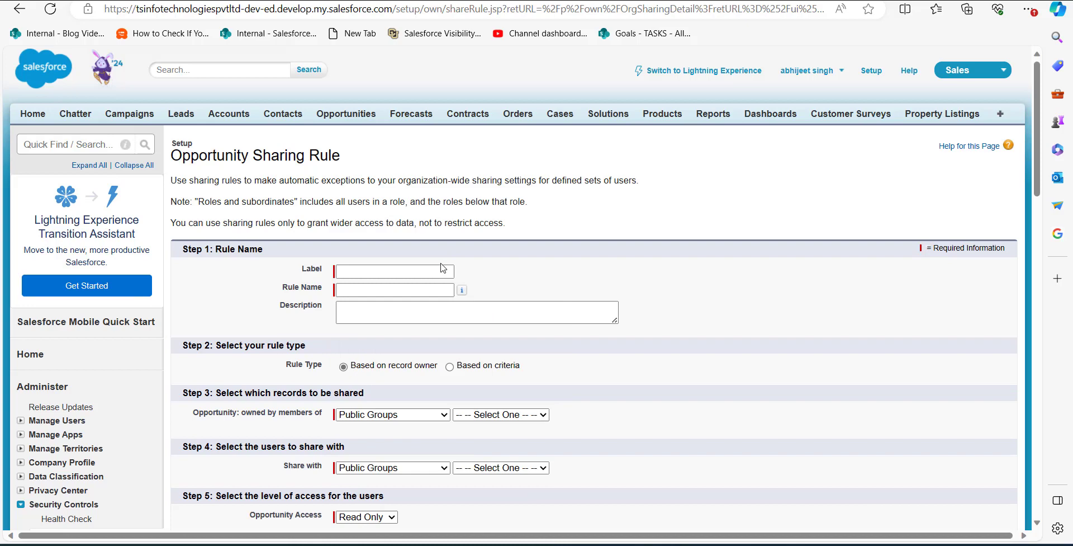
pyautogui.click(447, 269)
pyautogui.write('Opportunities Sharing Access')
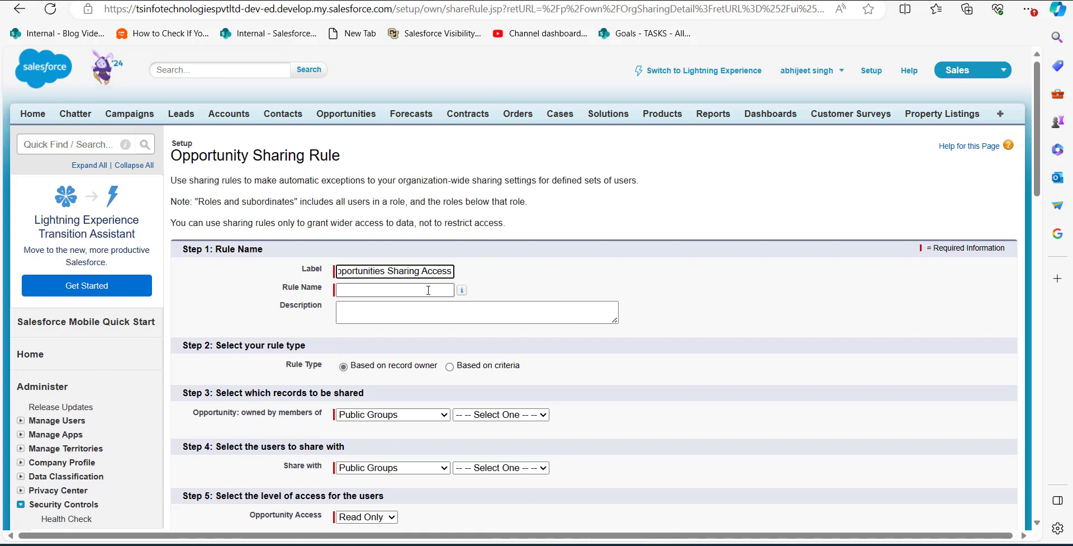
pyautogui.click(390, 291)
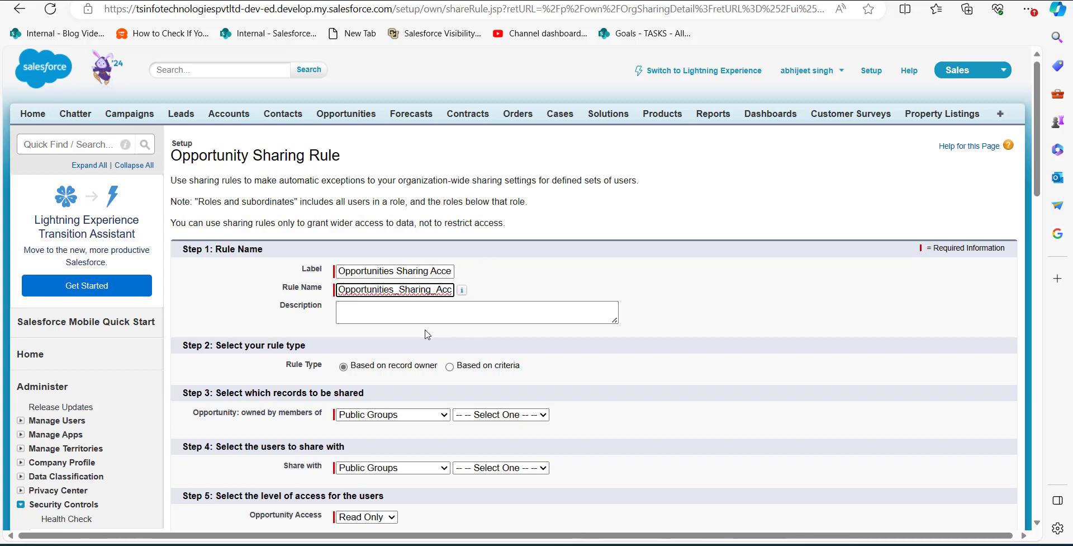
pyautogui.click(279, 373)
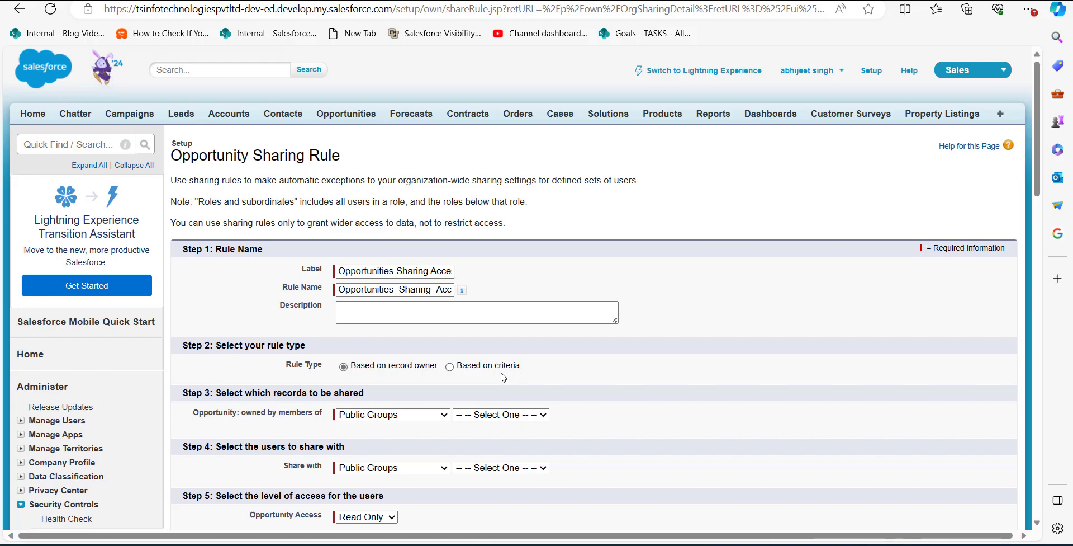
# - Base the rule on criteria, with first criterion Close Date less than 12/01/24
pyautogui.click(450, 366)
pyautogui.scroll(-3, 452, 374)
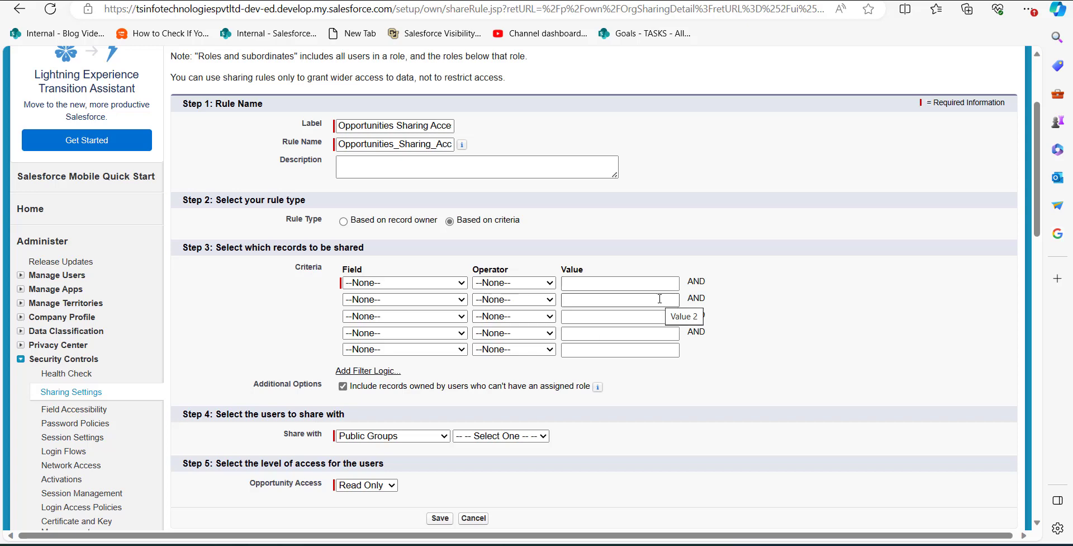
pyautogui.click(443, 287)
pyautogui.click(370, 333)
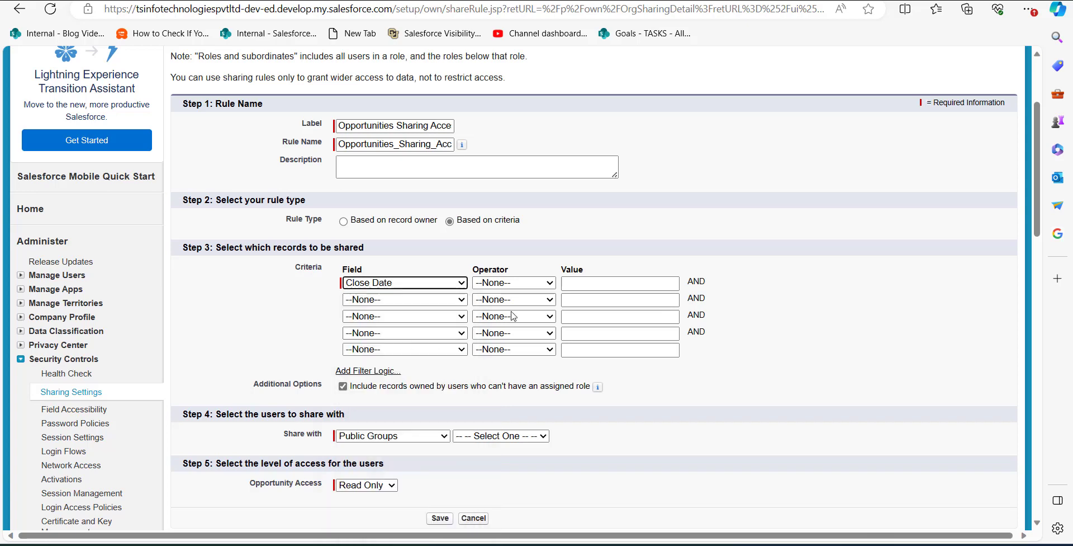
pyautogui.click(529, 285)
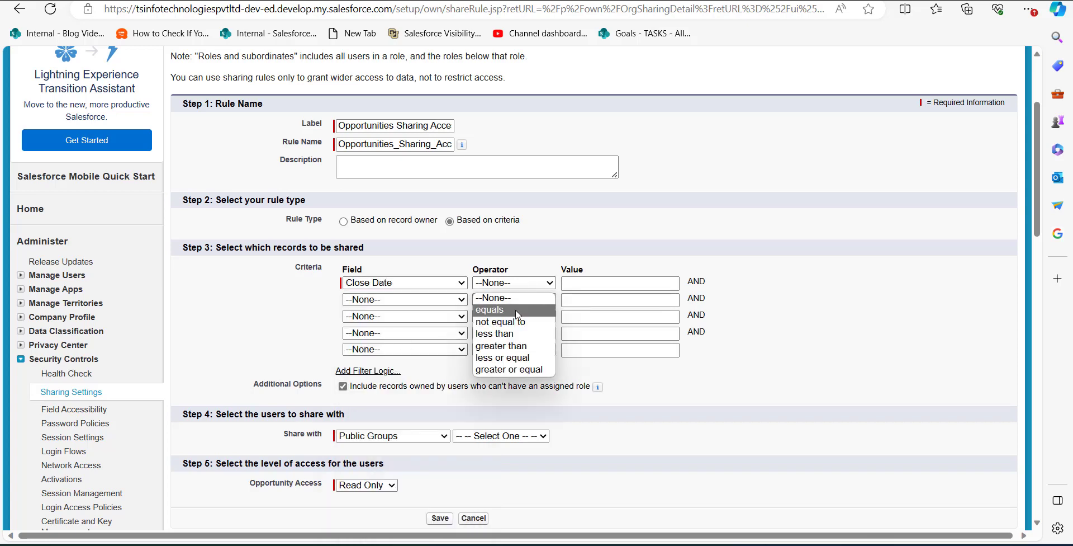
pyautogui.click(494, 333)
pyautogui.click(648, 284)
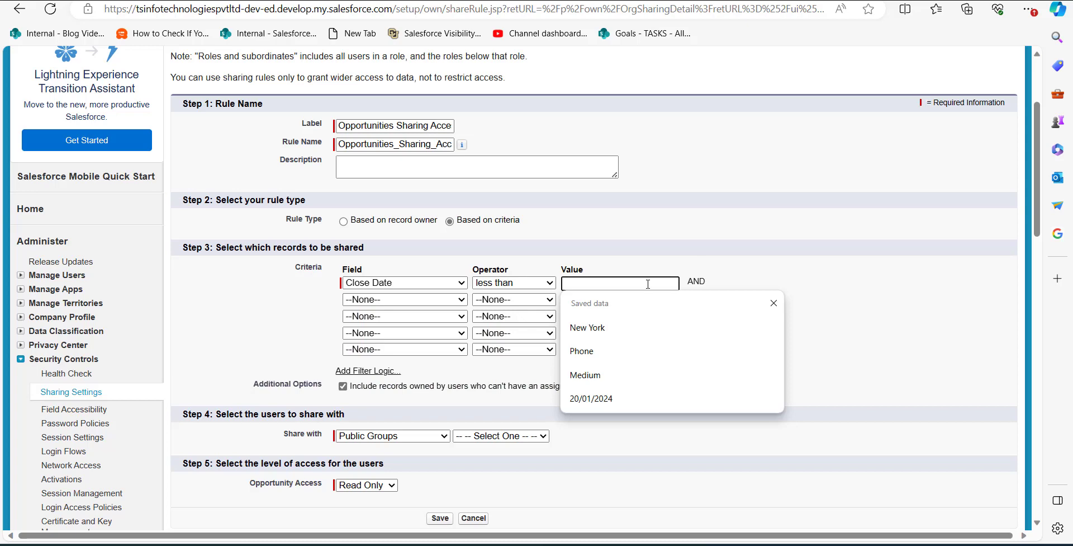
pyautogui.write('12/01/24')
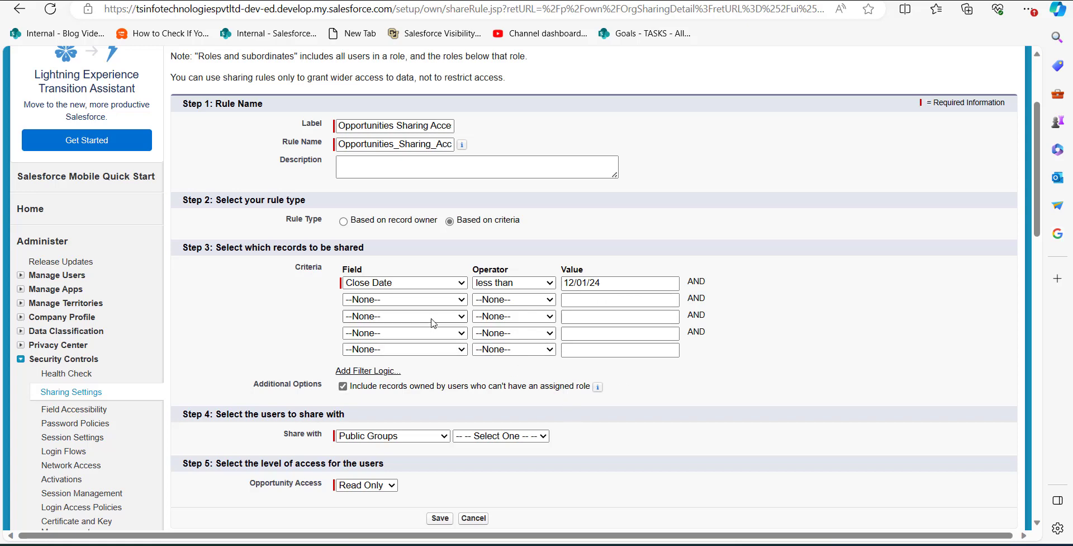
# - Add a Created Date criterion and a Lead Source equals Phone Inquiry criterion
pyautogui.click(457, 304)
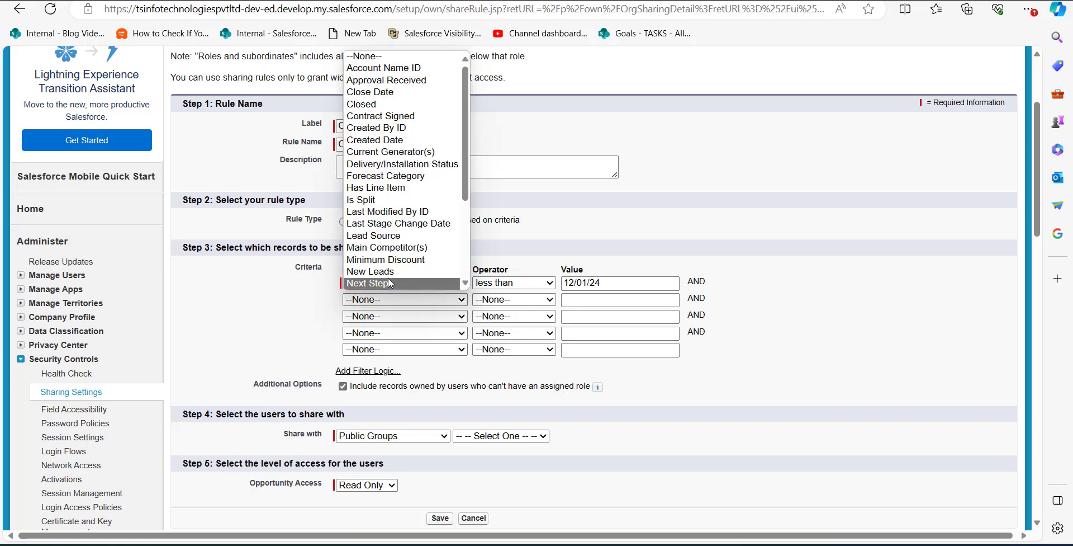
pyautogui.click(375, 140)
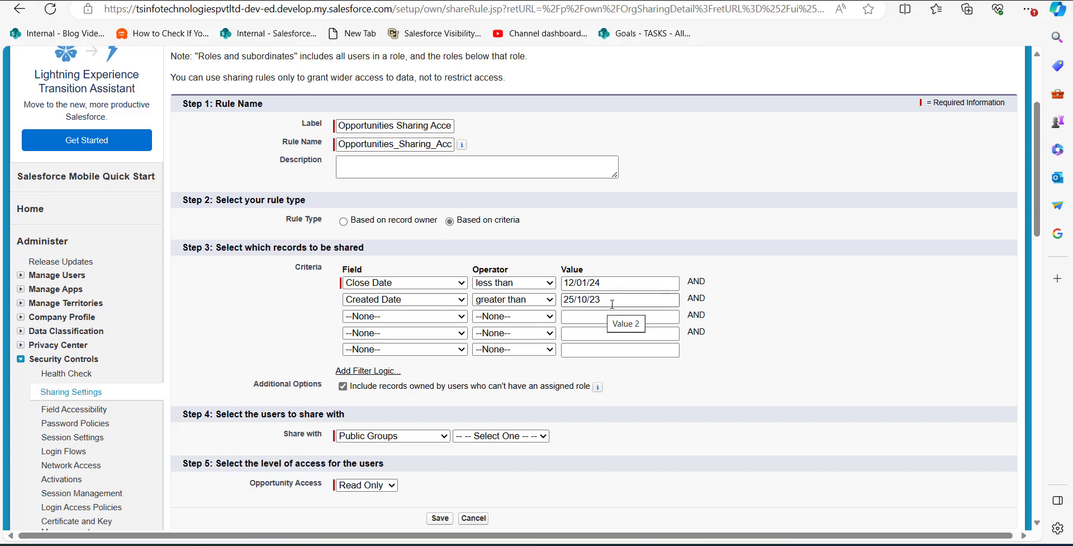
pyautogui.click(455, 318)
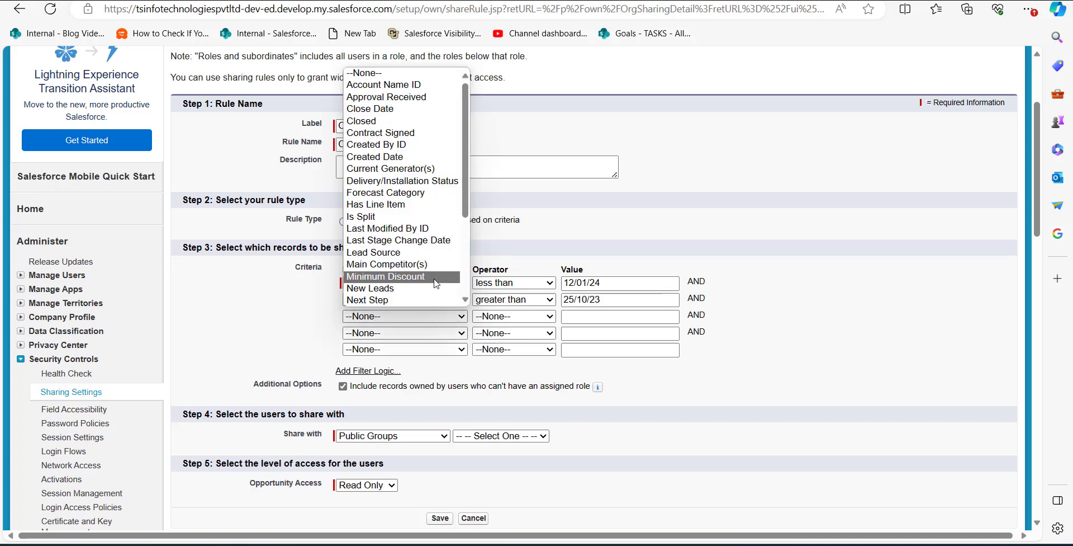
pyautogui.click(380, 252)
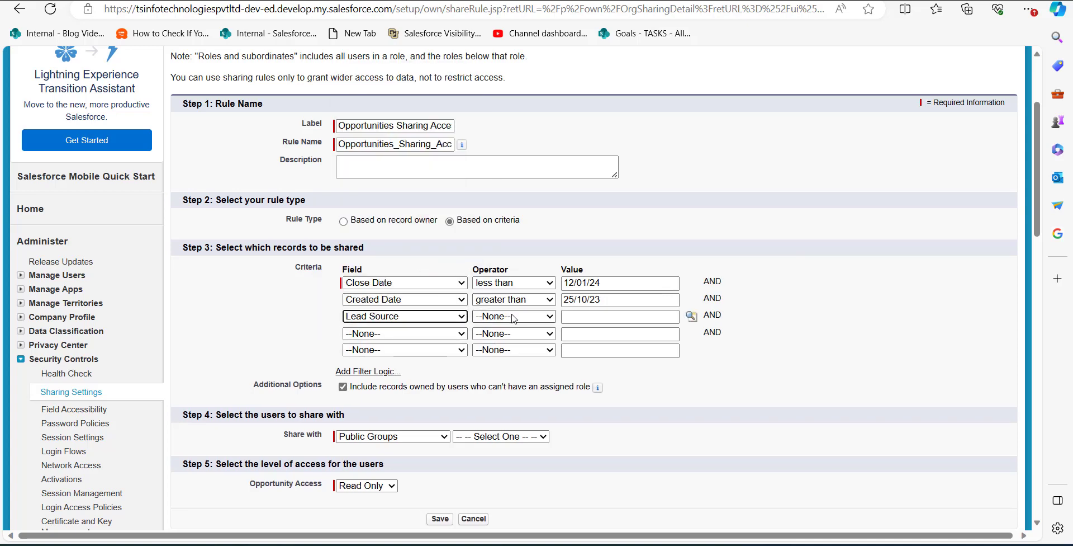
pyautogui.click(514, 316)
pyautogui.click(513, 344)
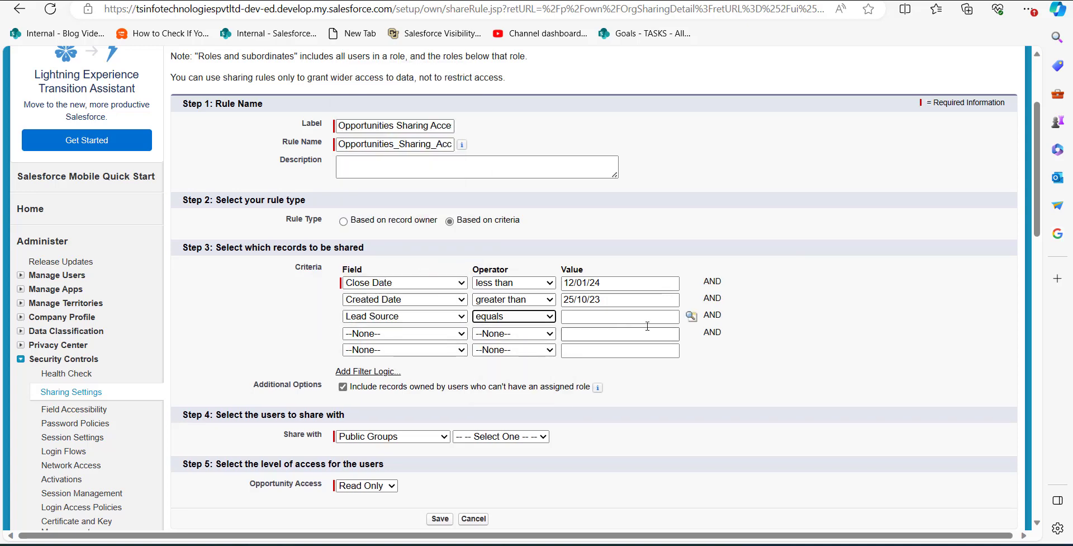
pyautogui.click(691, 317)
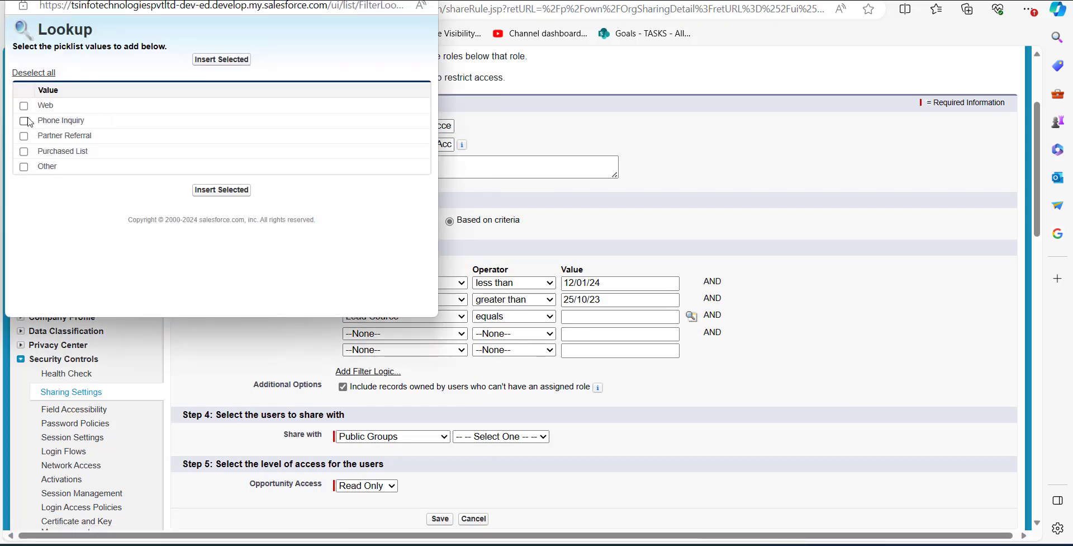
pyautogui.click(221, 189)
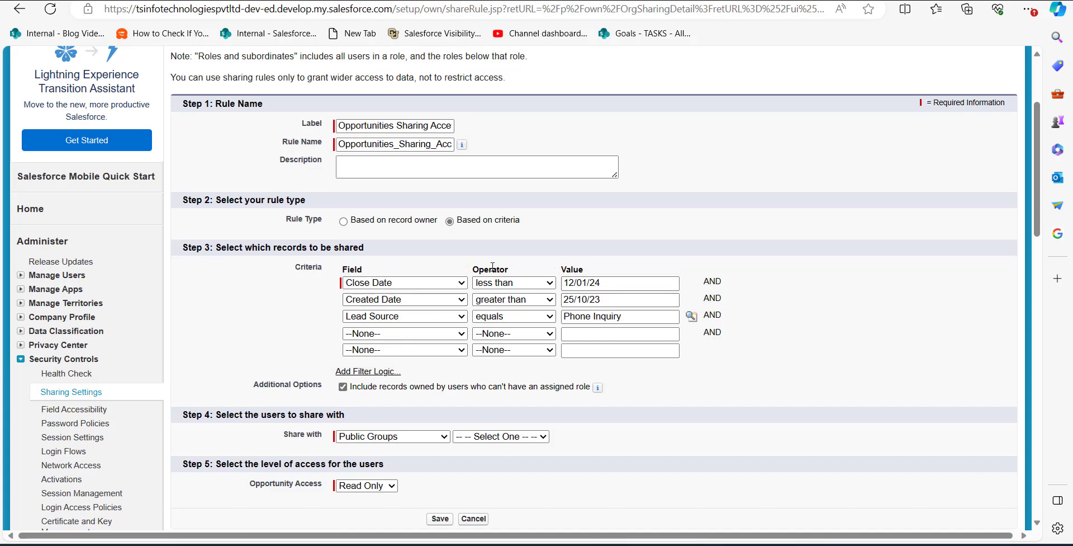
# - Add custom filter logic, changing the second AND to OR for '1 AND 2 OR 3'
pyautogui.click(360, 375)
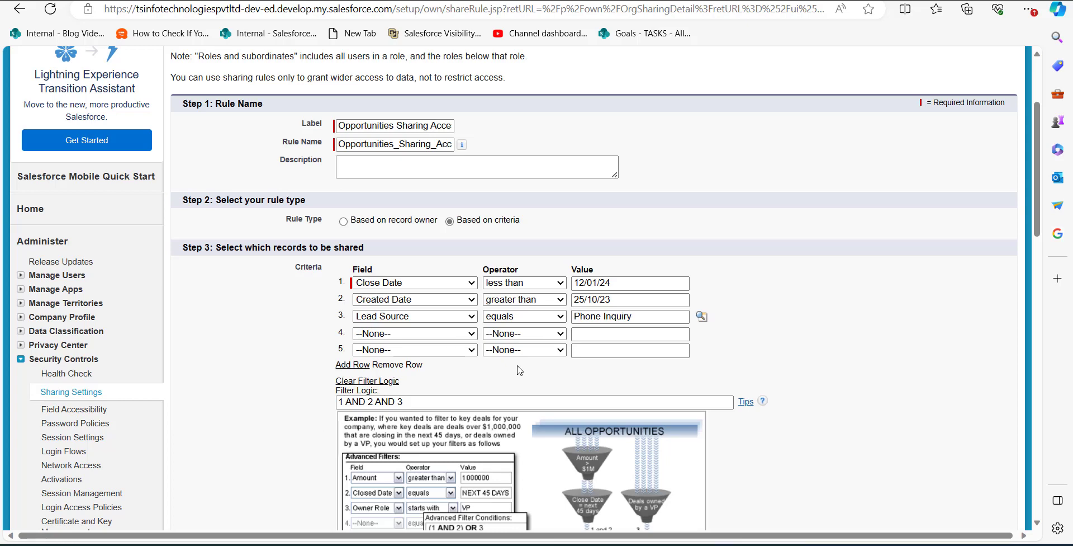
pyautogui.scroll(-1, 519, 369)
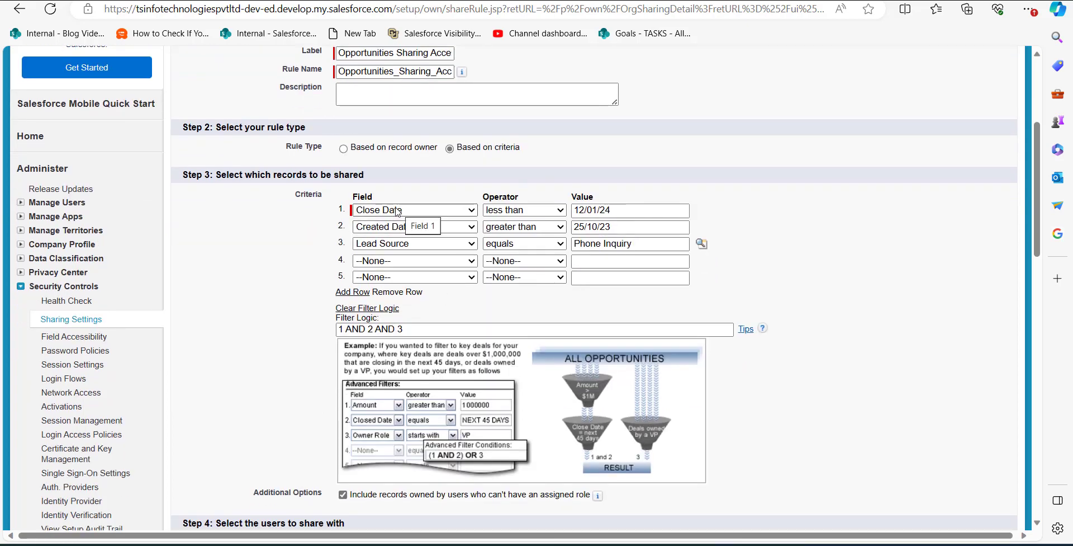
pyautogui.click(341, 325)
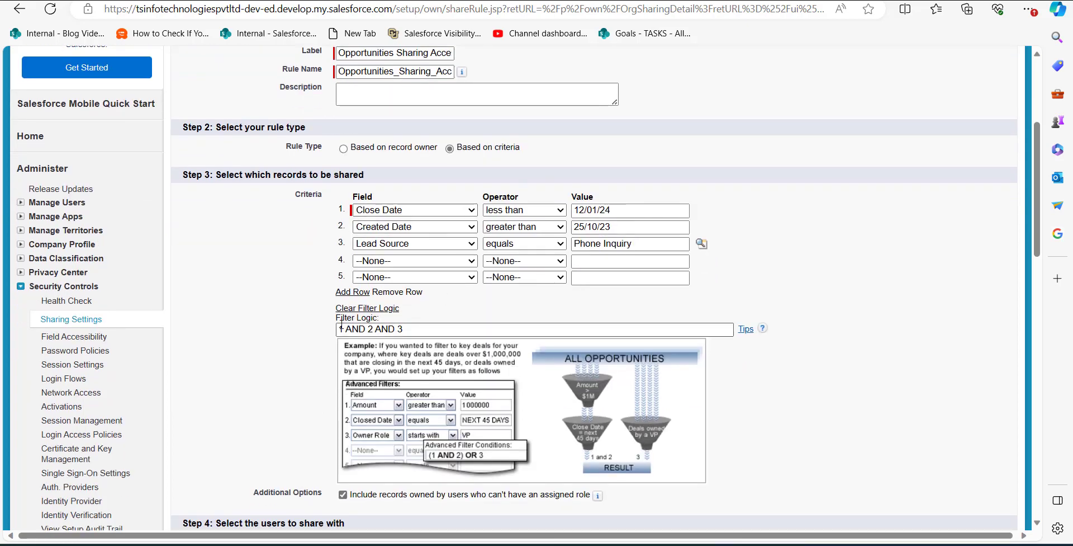
pyautogui.click(398, 328)
pyautogui.press('BackSpace')
pyautogui.press('BackSpace')
pyautogui.press('BackSpace')
pyautogui.press('BackSpace')
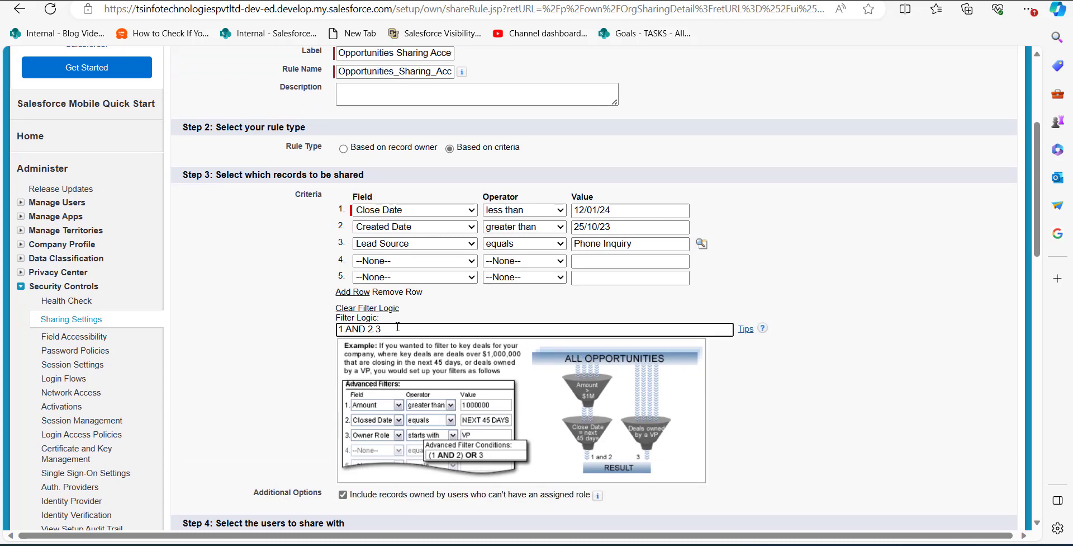
pyautogui.write('OR')
pyautogui.scroll(-5, 558, 304)
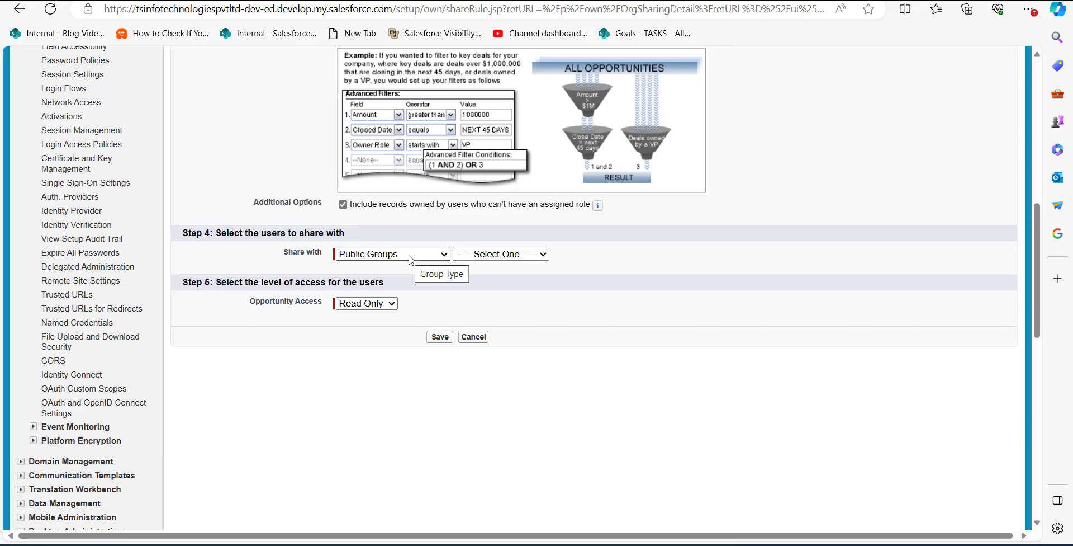
# - Share the rule with the Channel Sales Team role
pyautogui.click(411, 259)
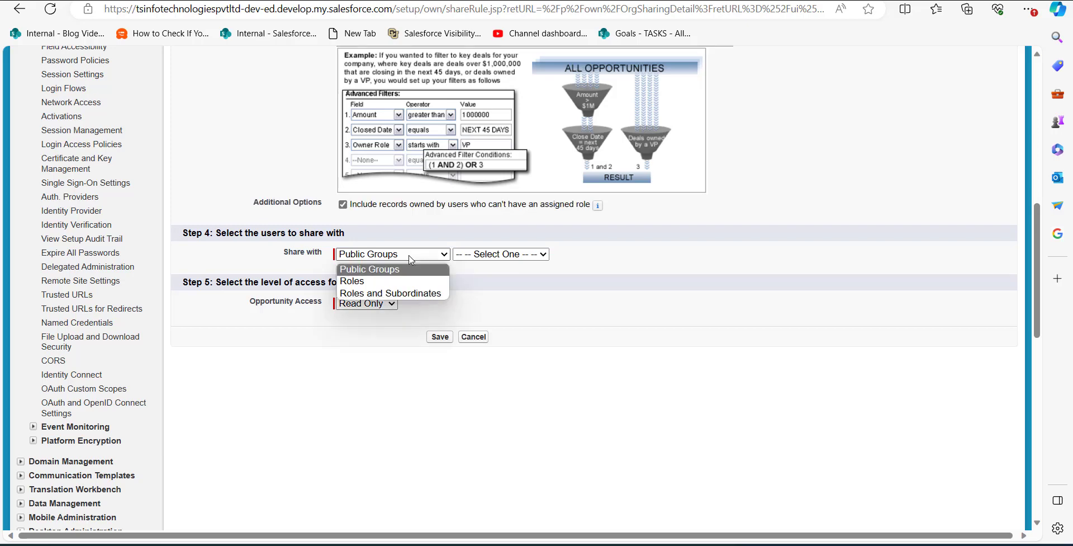
pyautogui.click(395, 281)
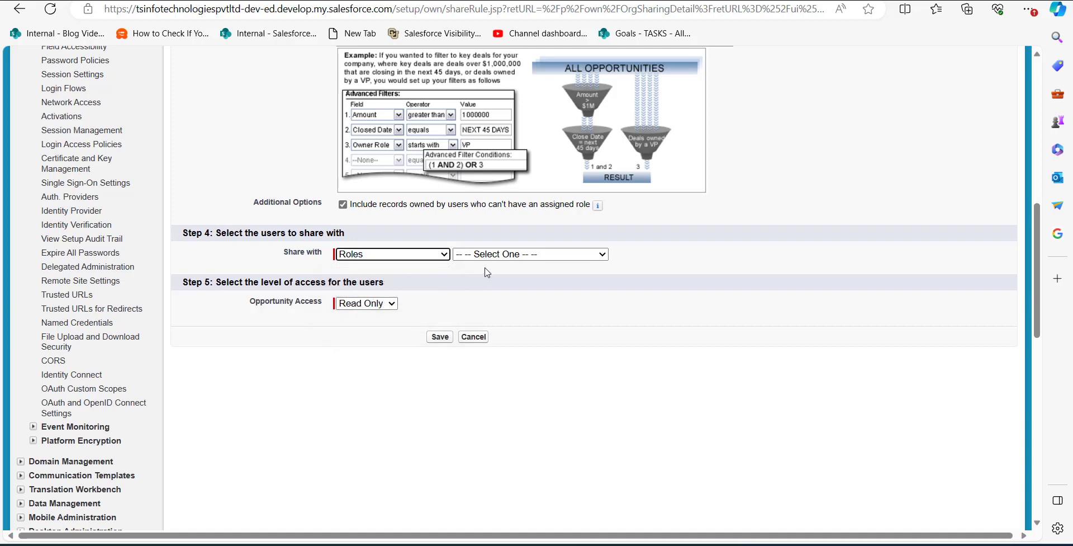
pyautogui.click(511, 254)
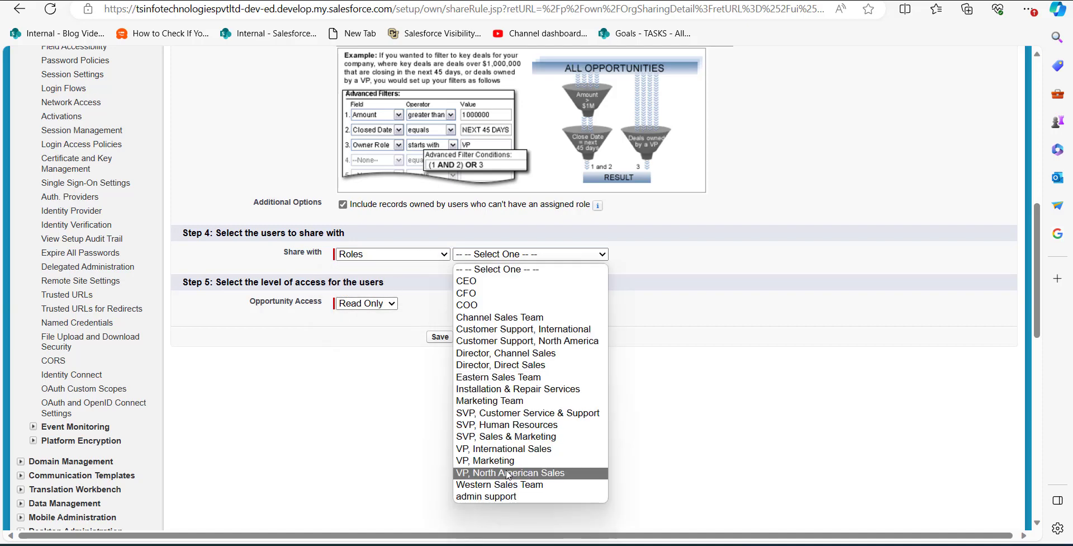
pyautogui.click(514, 318)
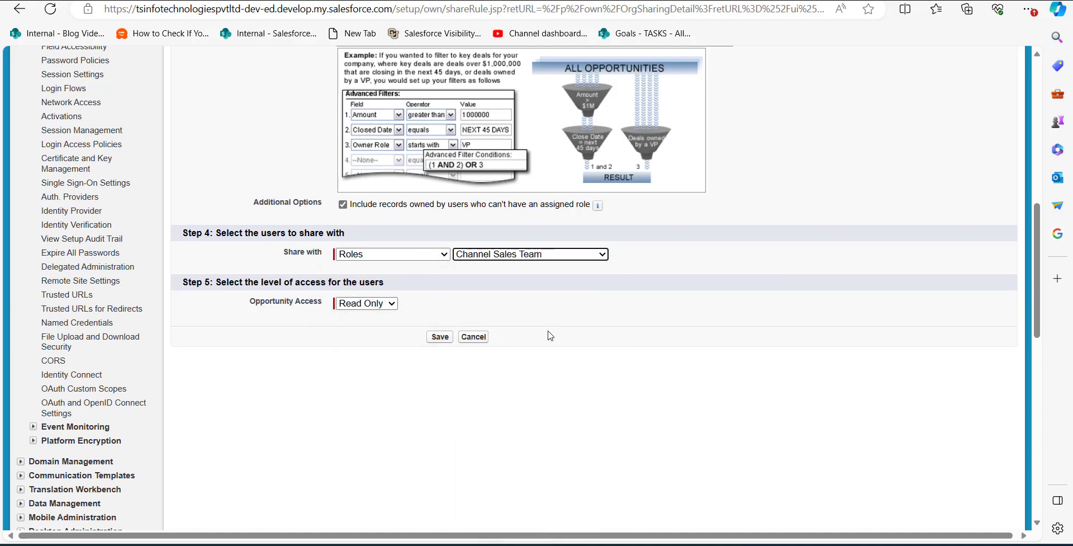
# - Grant Read/Write opportunity access and save the sharing rule
pyautogui.click(372, 303)
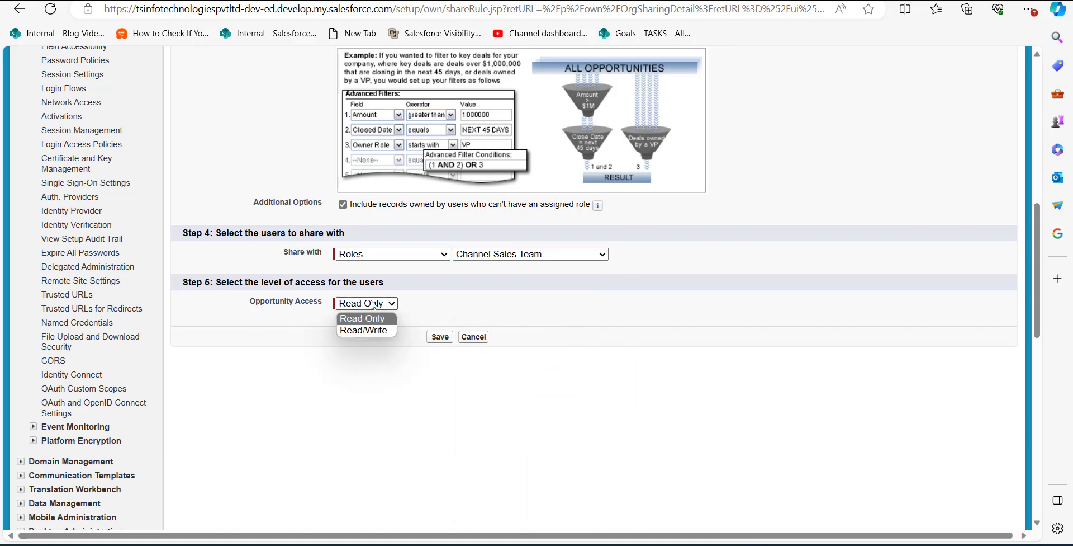
pyautogui.click(351, 332)
pyautogui.click(390, 304)
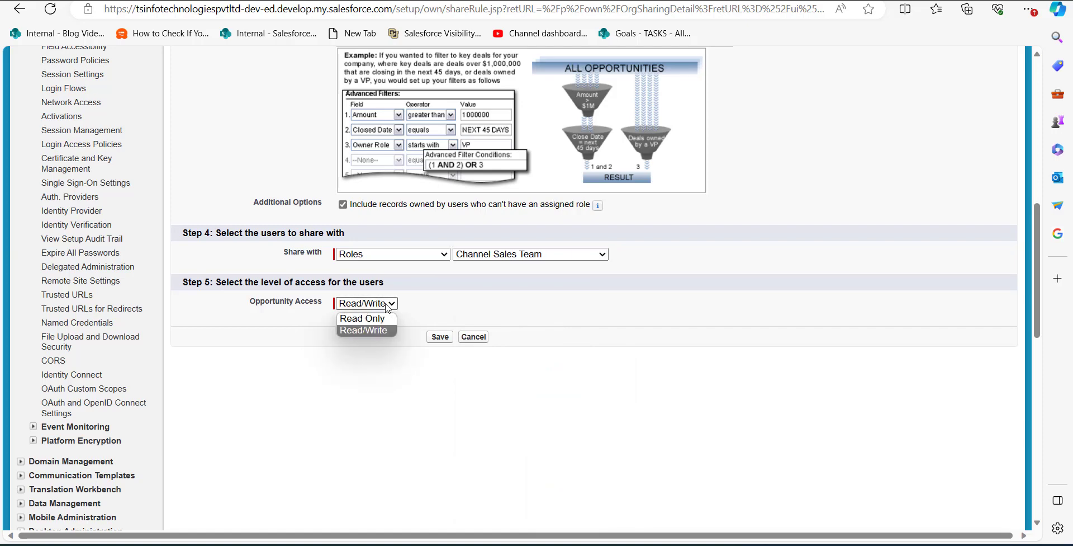
pyautogui.click(364, 331)
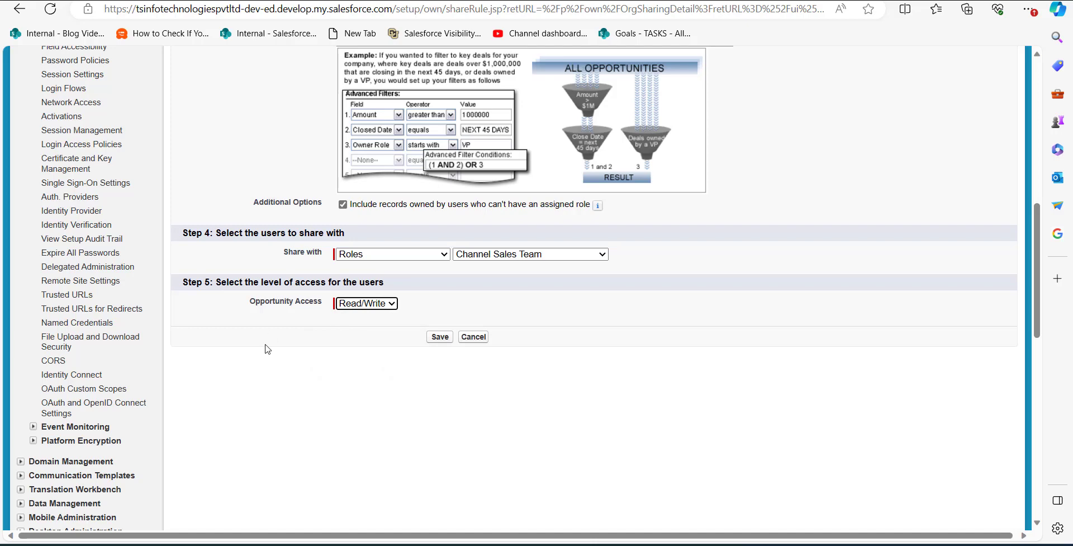
pyautogui.click(440, 337)
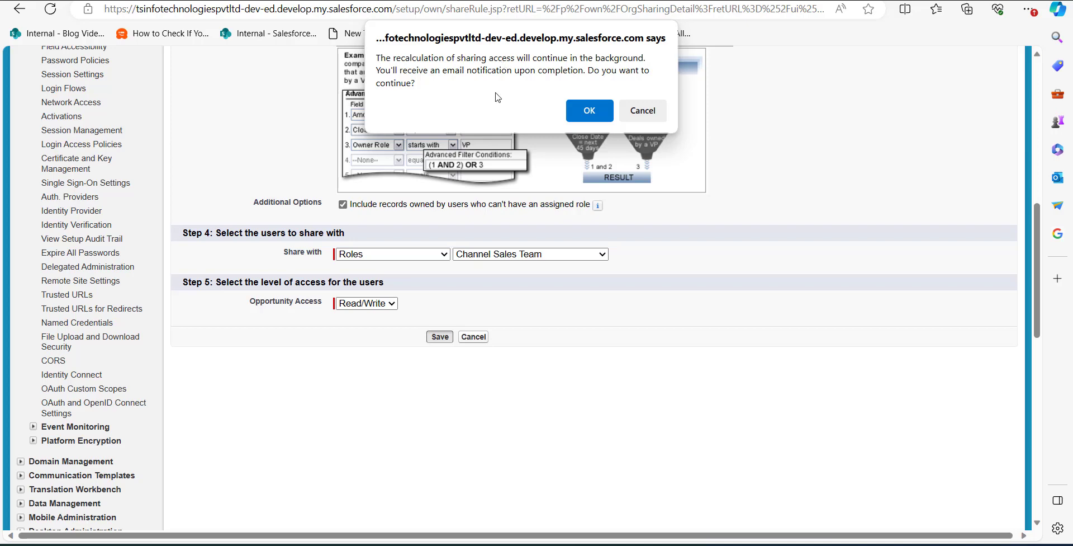
# - Acknowledge the recalculation prompt and correct the filter logic to (1 AND 2) OR 3
pyautogui.click(585, 108)
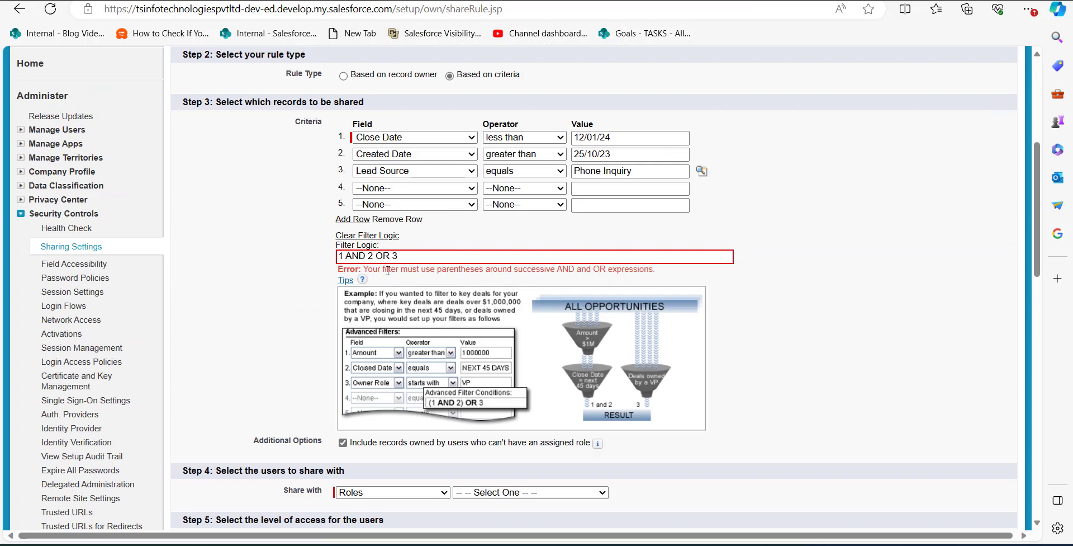
pyautogui.click(372, 258)
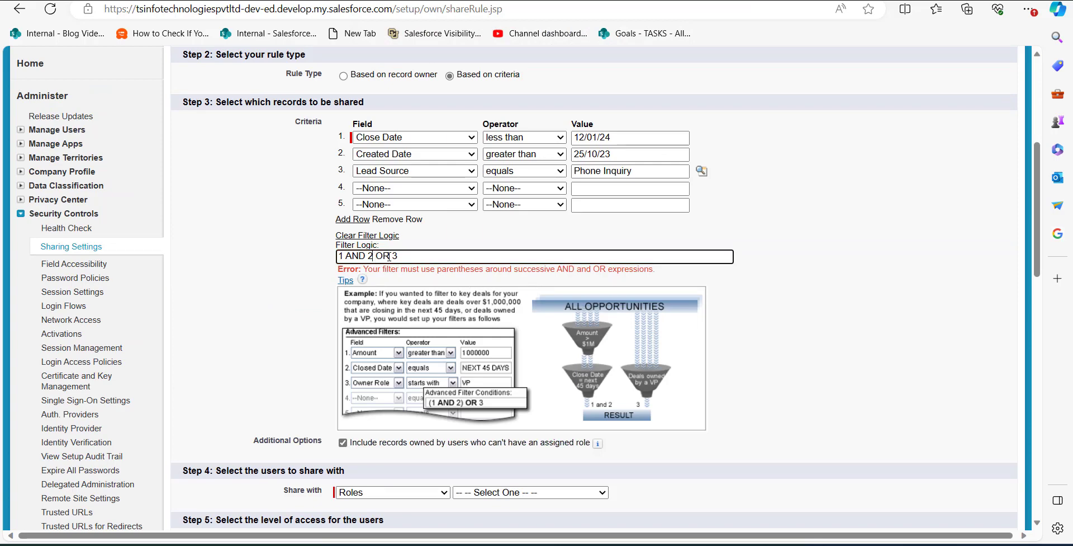
pyautogui.write(')')
pyautogui.press('Home')
pyautogui.write('(')
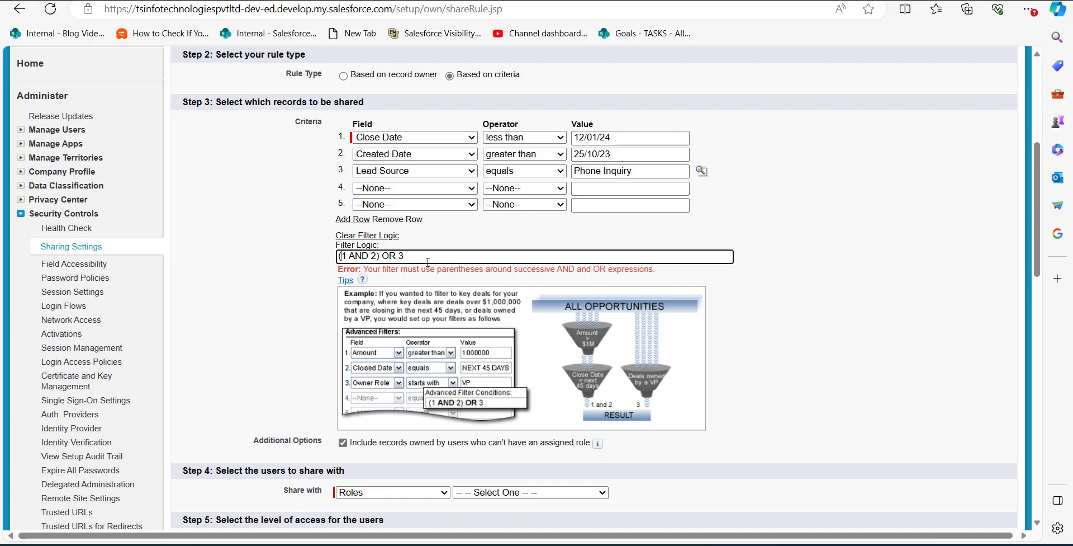
# - Save the sharing rule again with the corrected (1 AND 2) OR 3 logic
pyautogui.scroll(-1, 507, 266)
pyautogui.scroll(1, 393, 271)
pyautogui.scroll(-5, 389, 277)
pyautogui.click(448, 286)
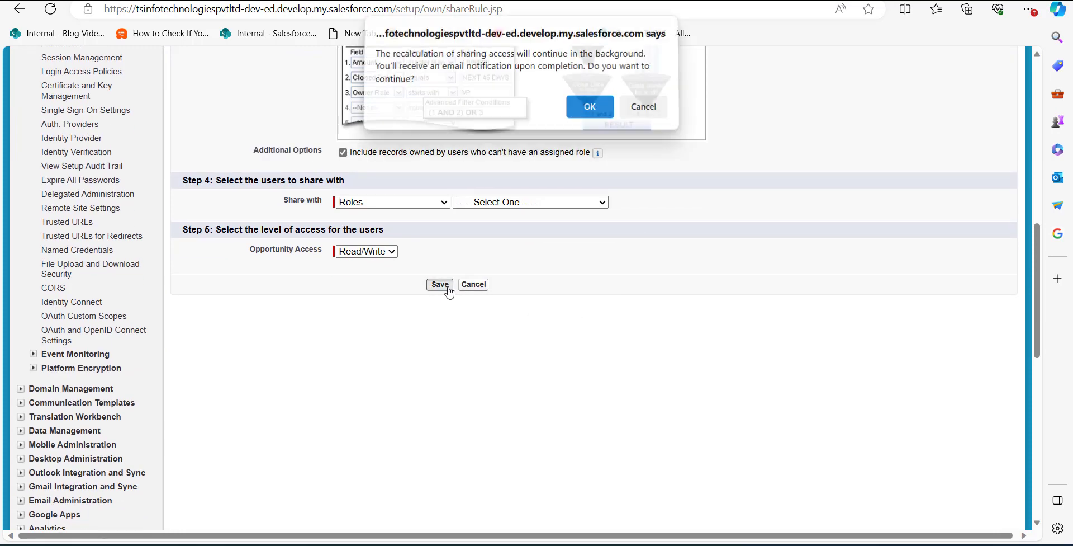
# - Confirm the recalculation and review the new Opportunity rule shared Read/Write with Channel Sales Team
pyautogui.press('Return')
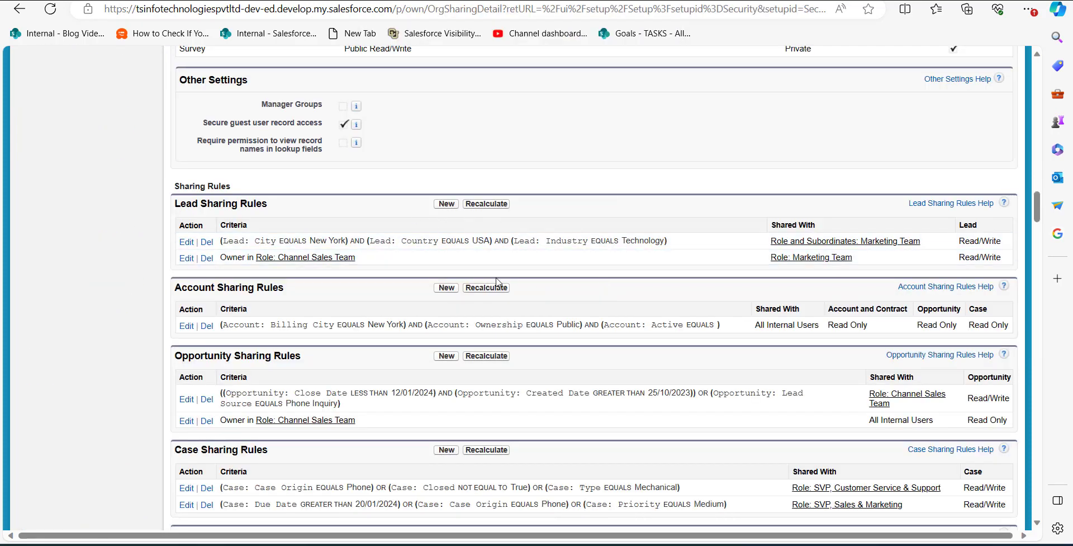
pyautogui.scroll(-1, 424, 324)
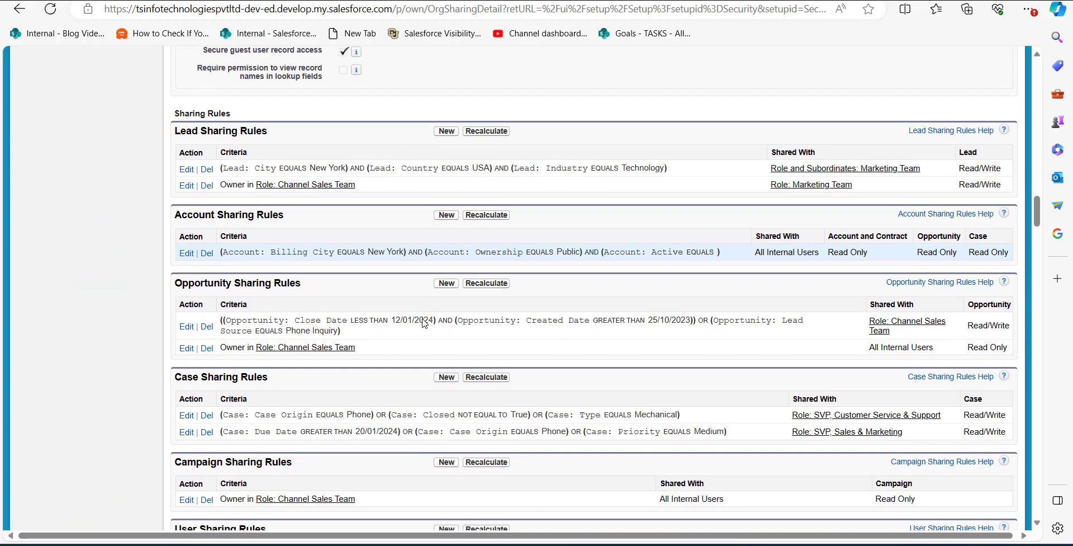
pyautogui.scroll(-1, 391, 317)
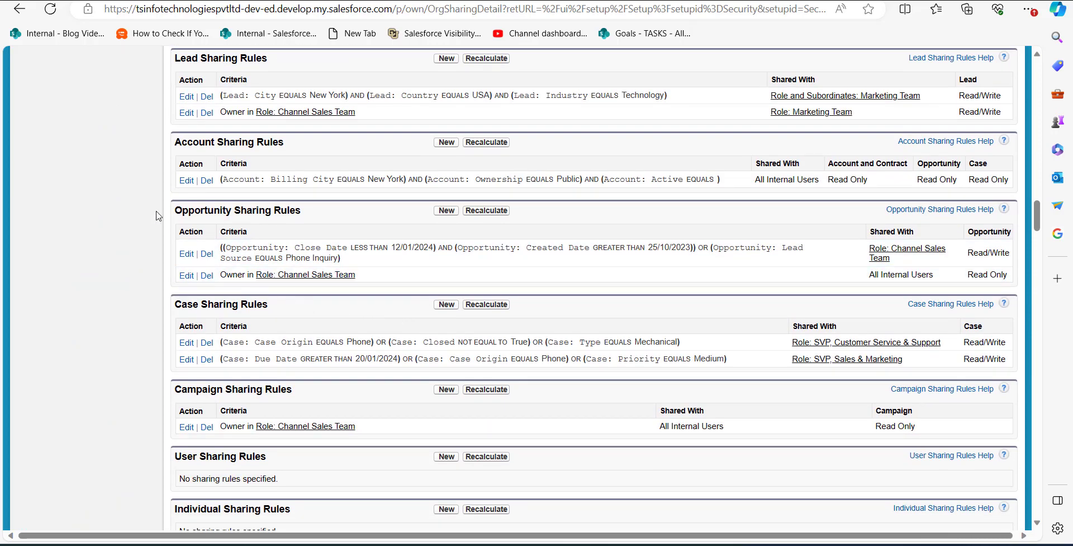